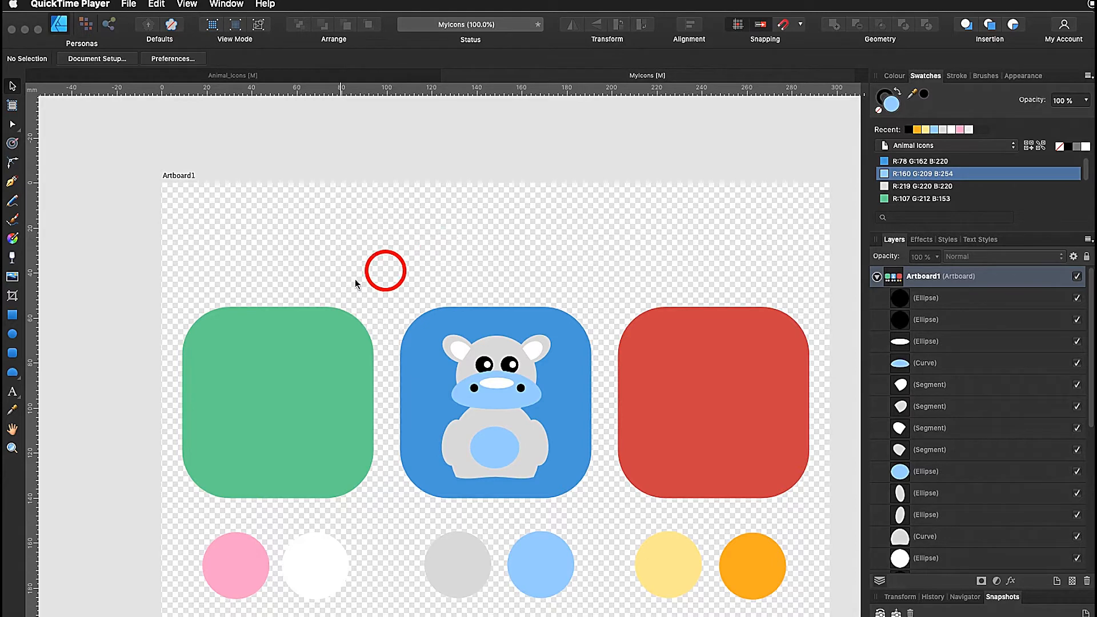
# - Draw a white triangle in the upper middle of the green rounded square
pyautogui.click(16, 379)
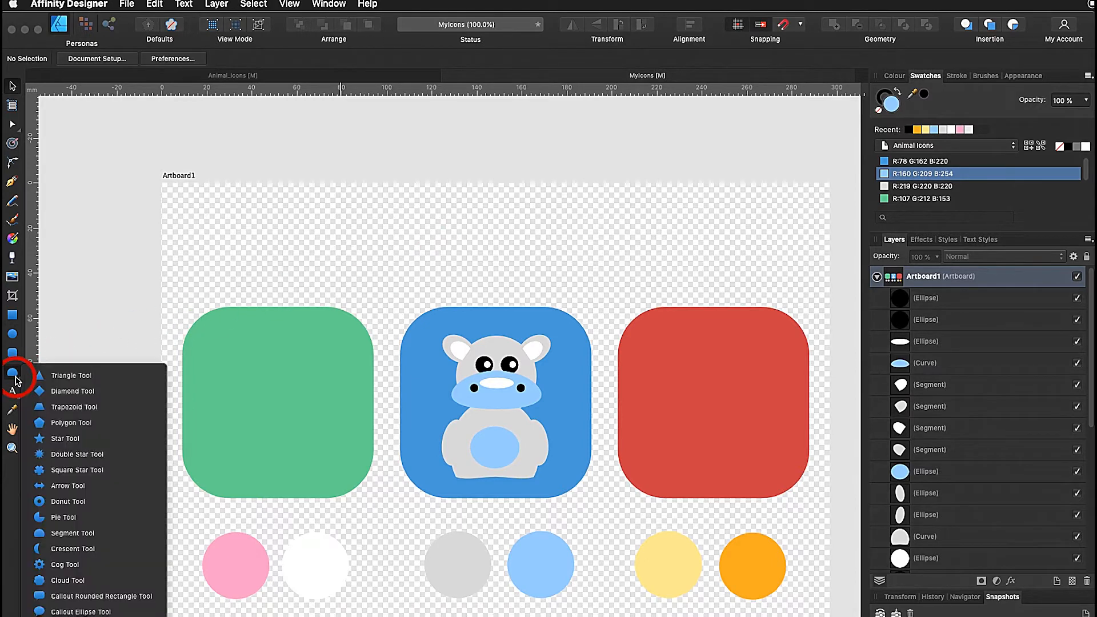
pyautogui.click(76, 376)
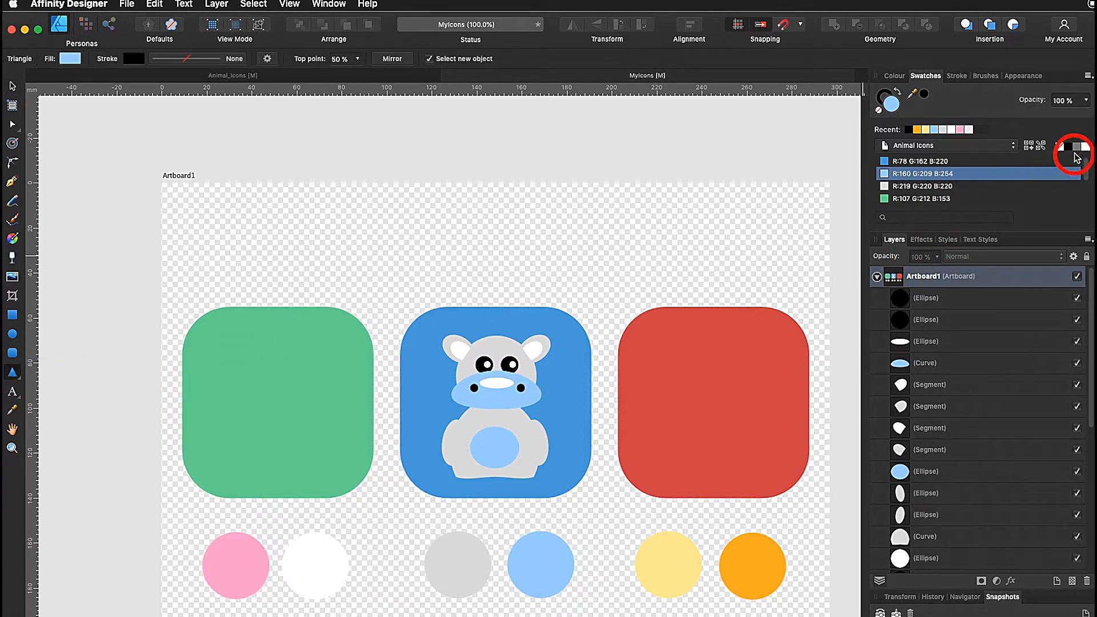
pyautogui.moveTo(244, 347); pyautogui.dragTo(339, 429)
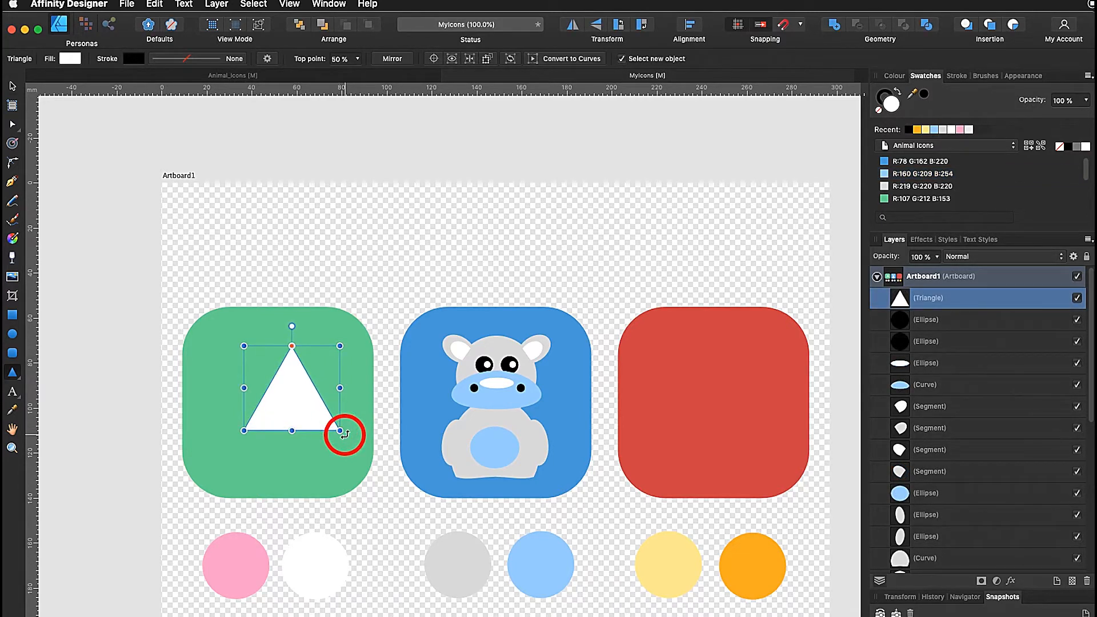
# - Rotate the triangle 180° so it points down, and move it slightly down and left within the green square
pyautogui.click(641, 26)
pyautogui.click(641, 27)
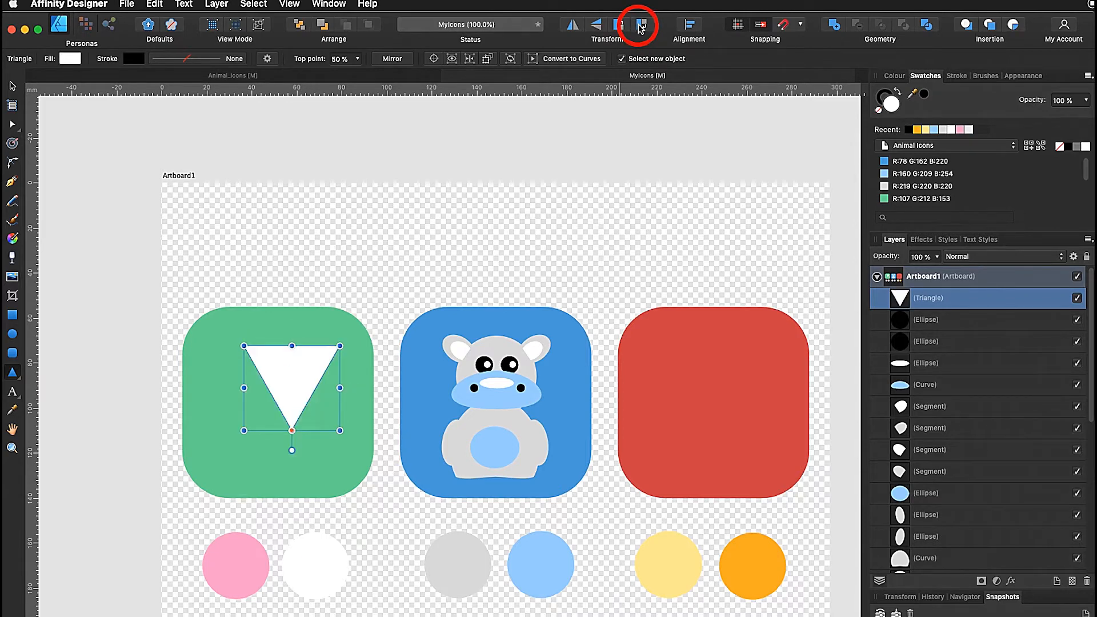
pyautogui.click(13, 88)
pyautogui.moveTo(277, 383)
pyautogui.mouseDown()
pyautogui.moveTo(244, 384)
pyautogui.moveTo(264, 393)
pyautogui.mouseUp()
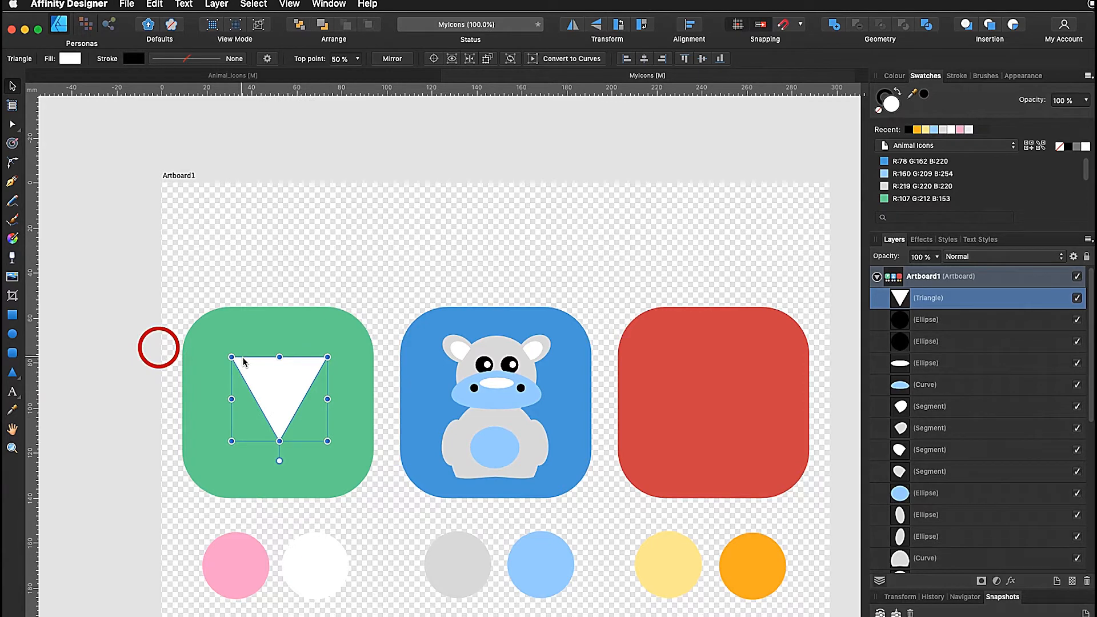
# - Draw a tall white segment shape over the green square, against the triangle's left side
pyautogui.click(12, 376)
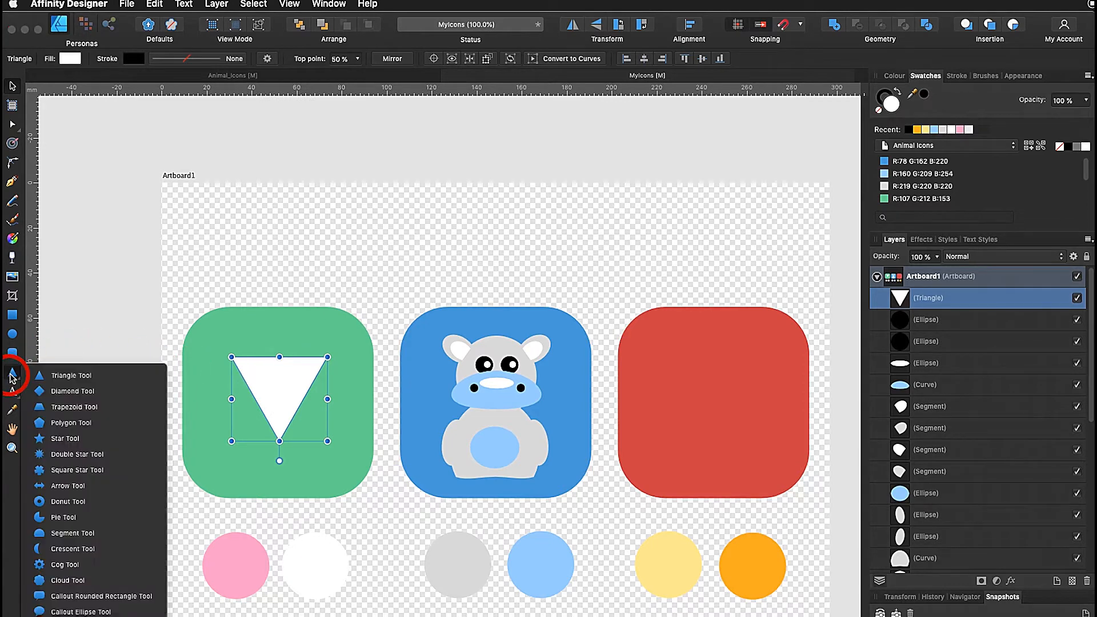
pyautogui.click(95, 534)
pyautogui.moveTo(194, 350); pyautogui.dragTo(253, 434)
pyautogui.click(12, 86)
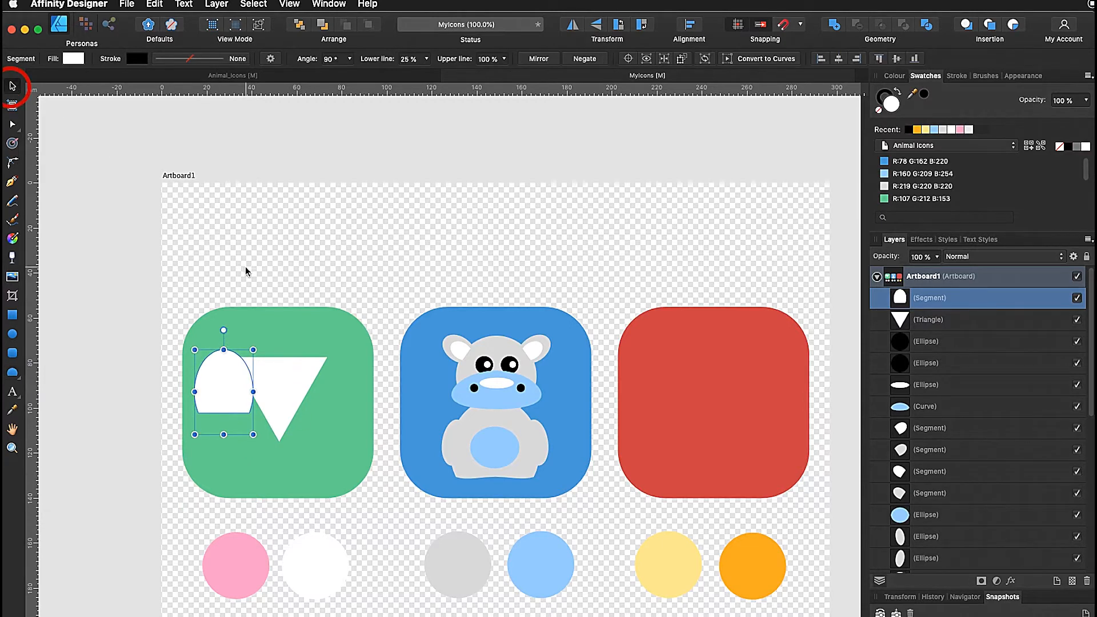
# - Duplicate the white segment and shrink the copy proportionally about its centre
pyautogui.press('super+j')
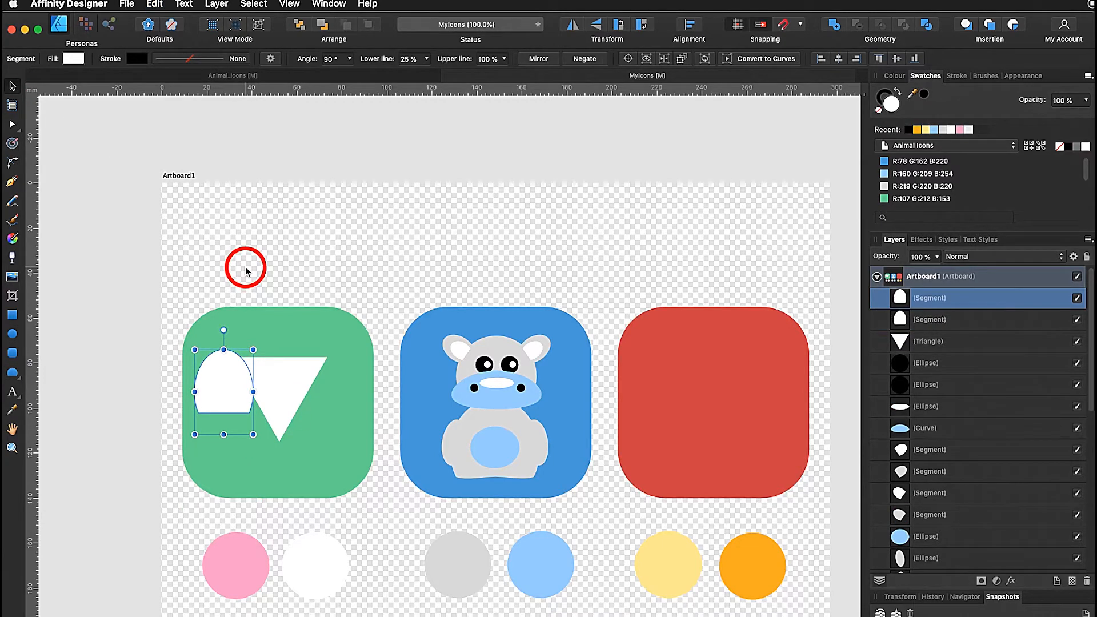
pyautogui.hotkey('ctrl', 'shift')
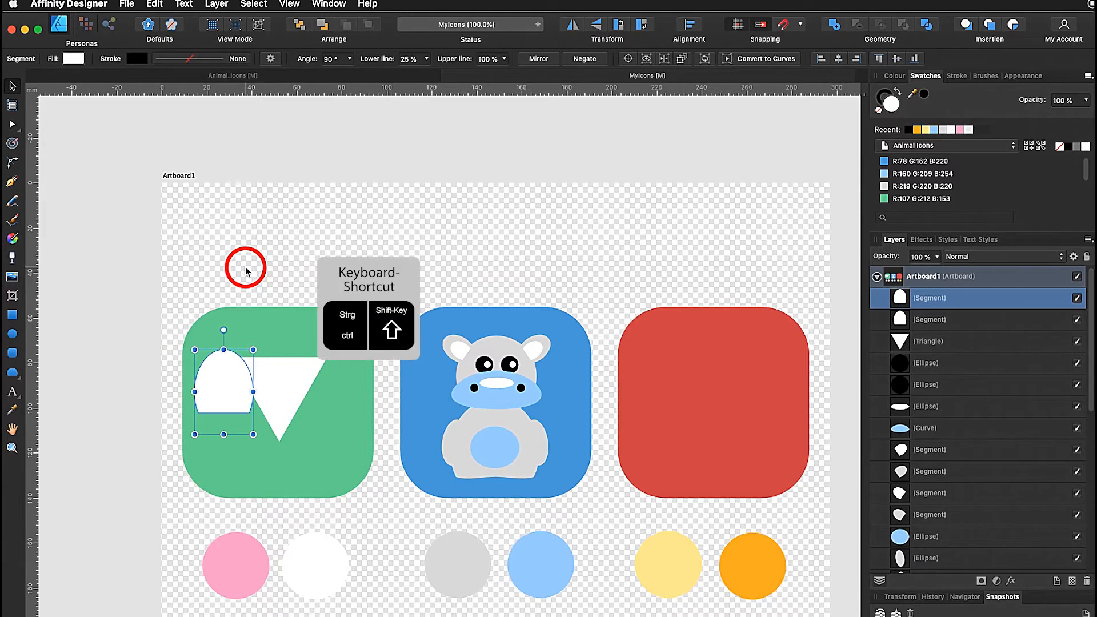
pyautogui.moveTo(252, 351); pyautogui.dragTo(245, 361)
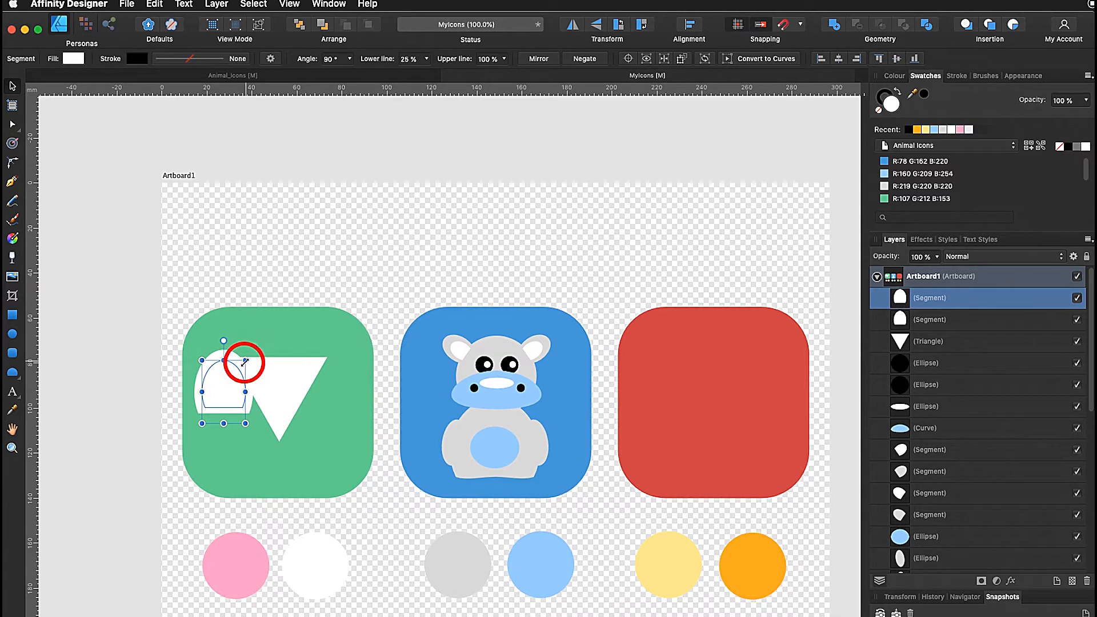
# - Move the smaller segment down to the larger one's base line and fill it with pink R:255 G:166 B:206
pyautogui.press('Down')
pyautogui.press('Down')
pyautogui.press('Down')
pyautogui.press('Down')
pyautogui.press('Down')
pyautogui.press('Down')
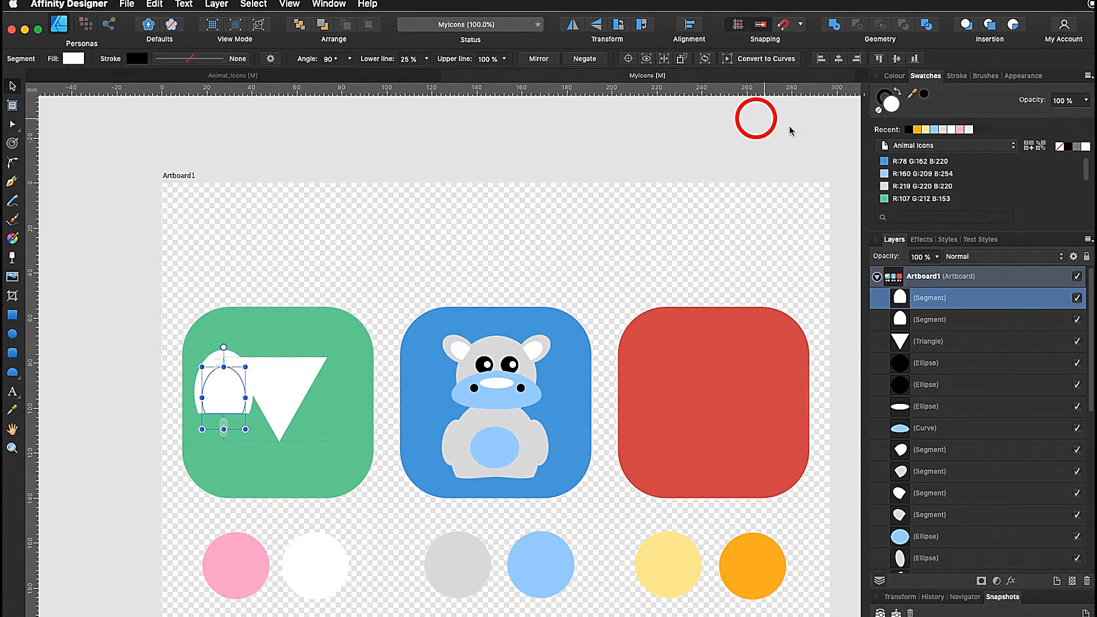
pyautogui.scroll(-2, 1015, 190)
pyautogui.click(1015, 192)
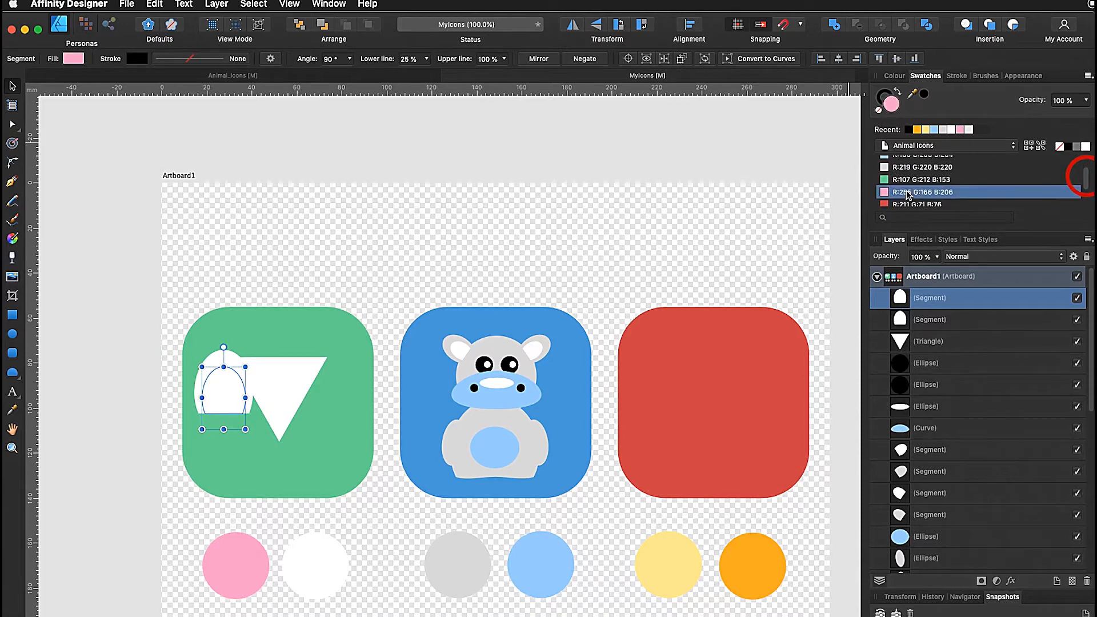
# - Rotate both segments together counter-clockwise and place them as an ear at the triangle's upper-left corner
pyautogui.keyDown('shift'); pyautogui.click(235, 358); pyautogui.keyUp('shift')
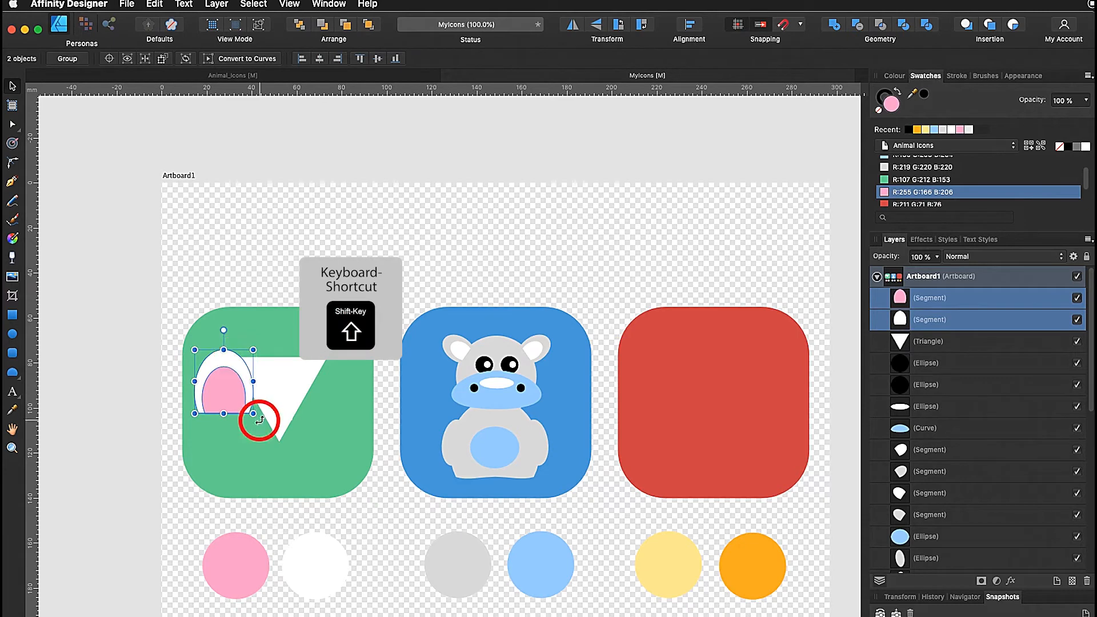
pyautogui.moveTo(259, 420); pyautogui.dragTo(243, 365)
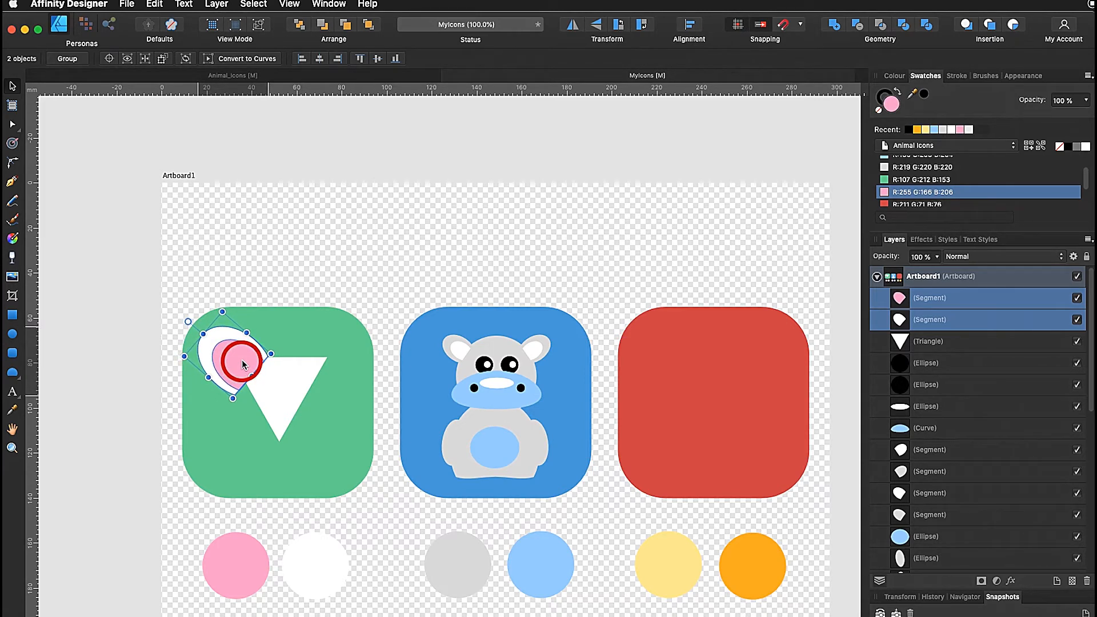
pyautogui.moveTo(243, 364); pyautogui.dragTo(244, 361)
pyautogui.moveTo(234, 395); pyautogui.dragTo(236, 388)
pyautogui.moveTo(270, 346); pyautogui.dragTo(241, 366)
# - Widen the white triangle to the left so that its corner tucks under the ear
pyautogui.click(287, 387)
pyautogui.moveTo(231, 399); pyautogui.dragTo(212, 404)
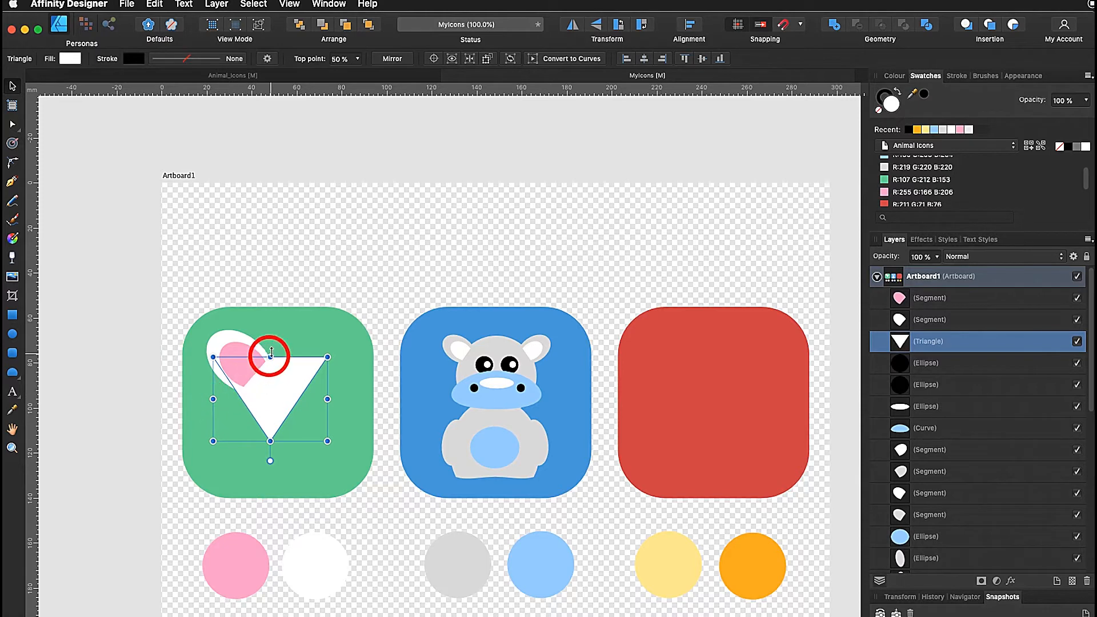
pyautogui.click(304, 307)
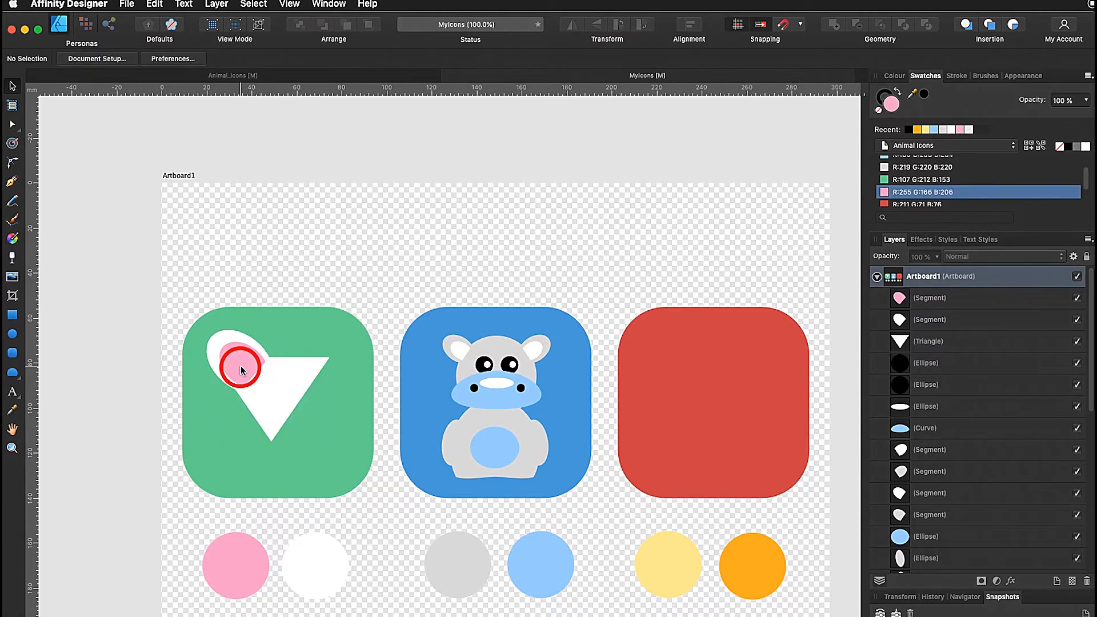
# - Convert the pink inner ear segment to curves
pyautogui.click(240, 367)
pyautogui.moveTo(241, 367); pyautogui.dragTo(240, 368)
pyautogui.click(240, 3)
pyautogui.click(212, 5)
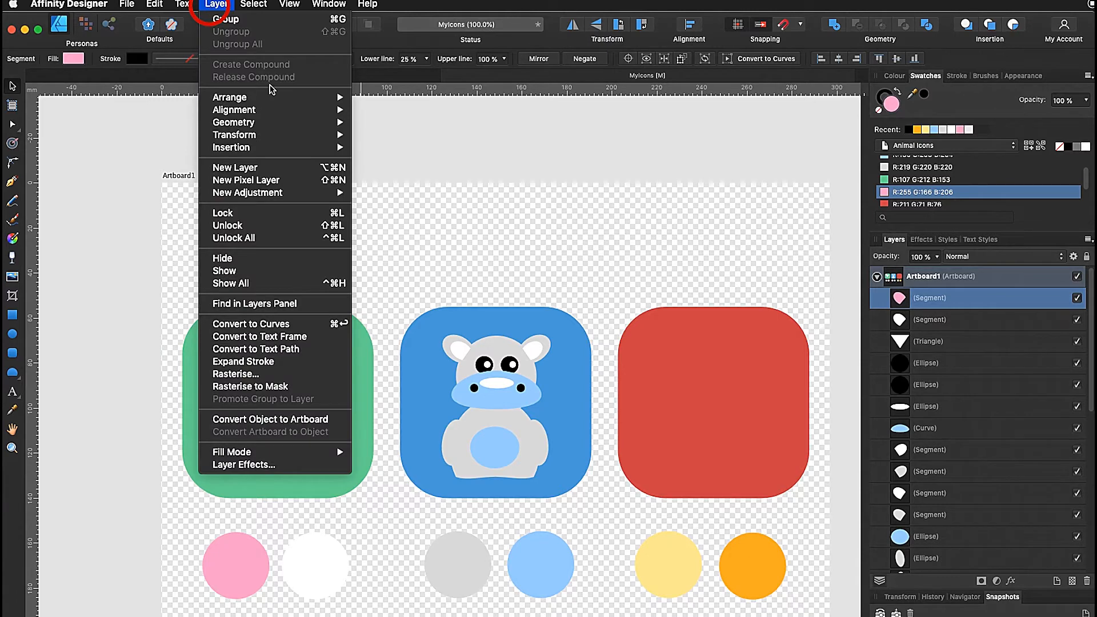
pyautogui.click(313, 327)
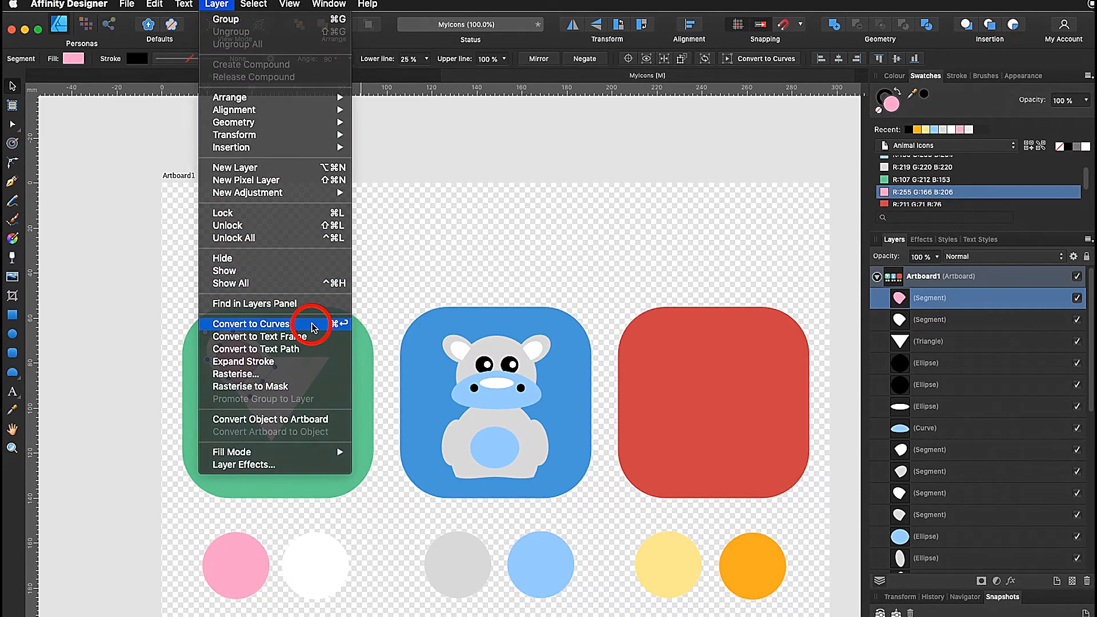
# - Bend the pink inner ear's straight base edge inward into an arc with the Node tool
pyautogui.click(20, 127)
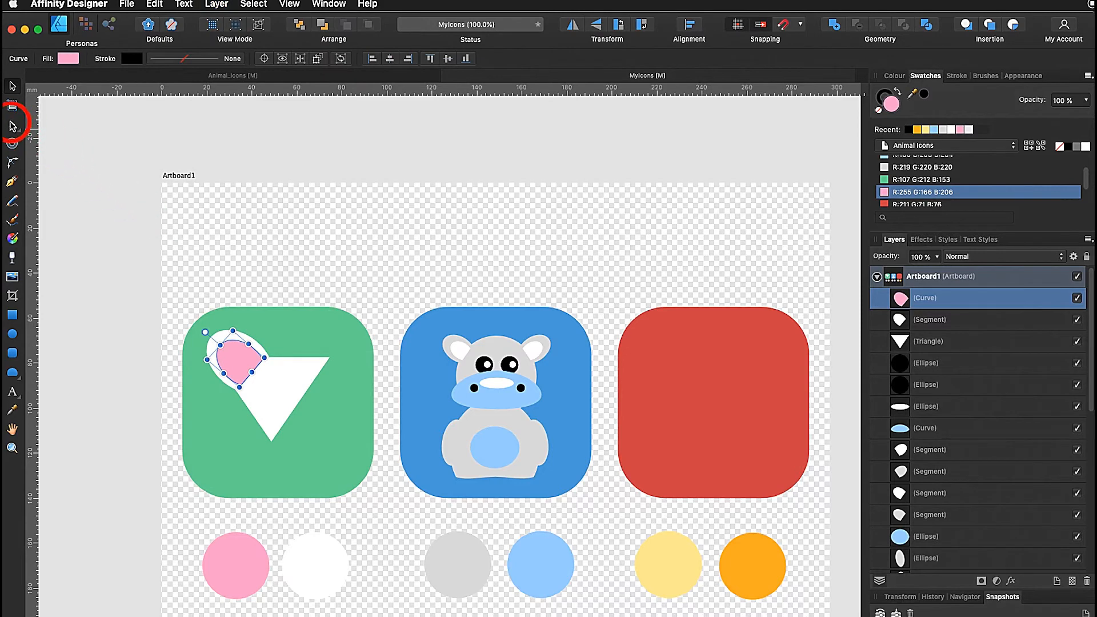
pyautogui.click(13, 126)
pyautogui.click(251, 375)
pyautogui.moveTo(247, 370); pyautogui.dragTo(250, 371)
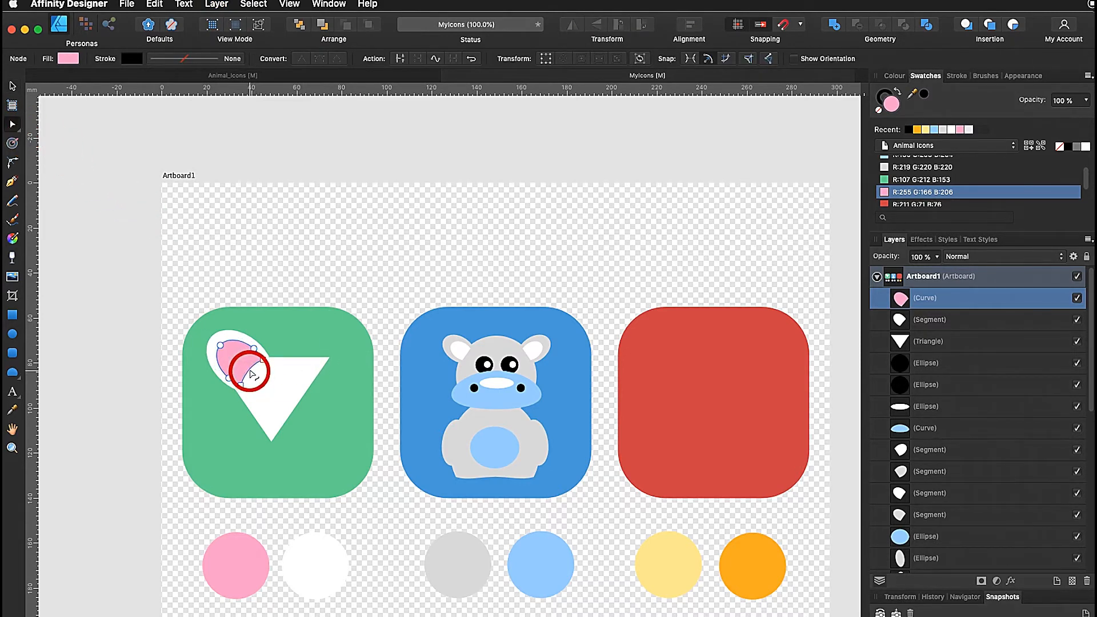
# - Duplicate the white and pink ear shapes, move the copy to the head's right side and flip it horizontally
pyautogui.click(13, 86)
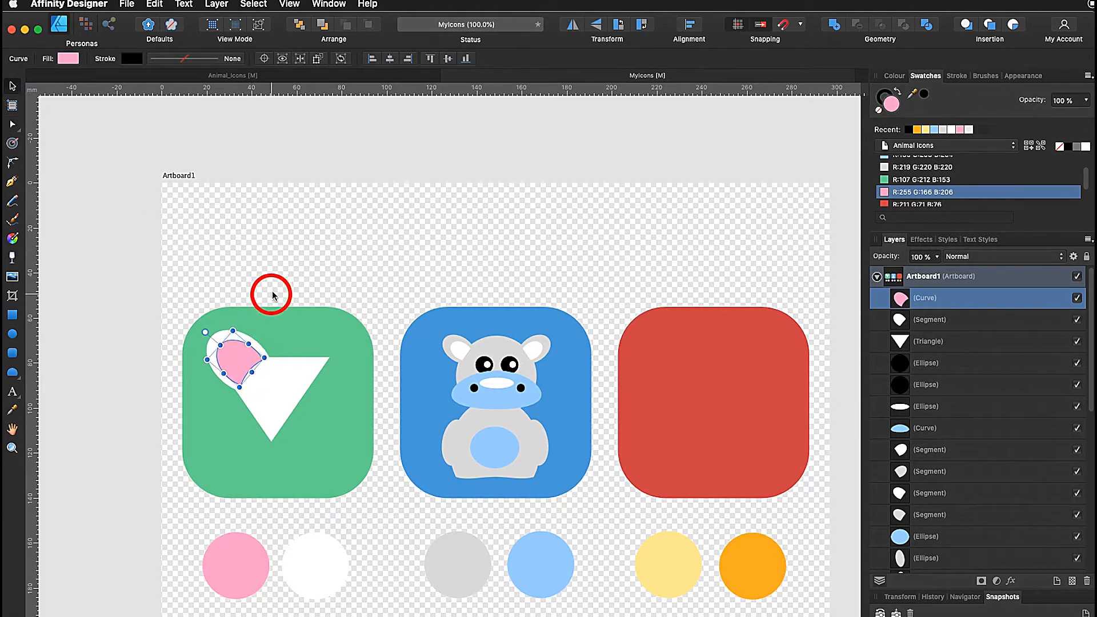
pyautogui.keyDown('shift'); pyautogui.click(220, 337); pyautogui.keyUp('shift')
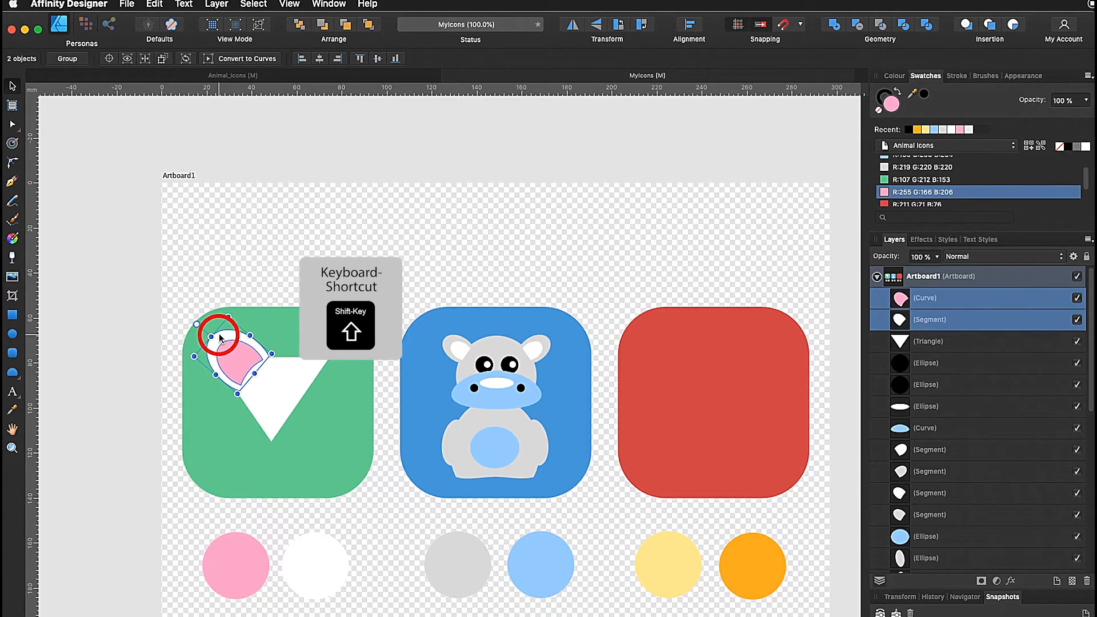
pyautogui.press('super+j')
pyautogui.press('Right')
pyautogui.press('Right')
pyautogui.press('Right')
pyautogui.press('Right')
pyautogui.press('Right')
pyautogui.press('Right')
pyautogui.press('Right')
pyautogui.press('Right')
pyautogui.press('Right')
pyautogui.press('Right')
pyautogui.press('Right')
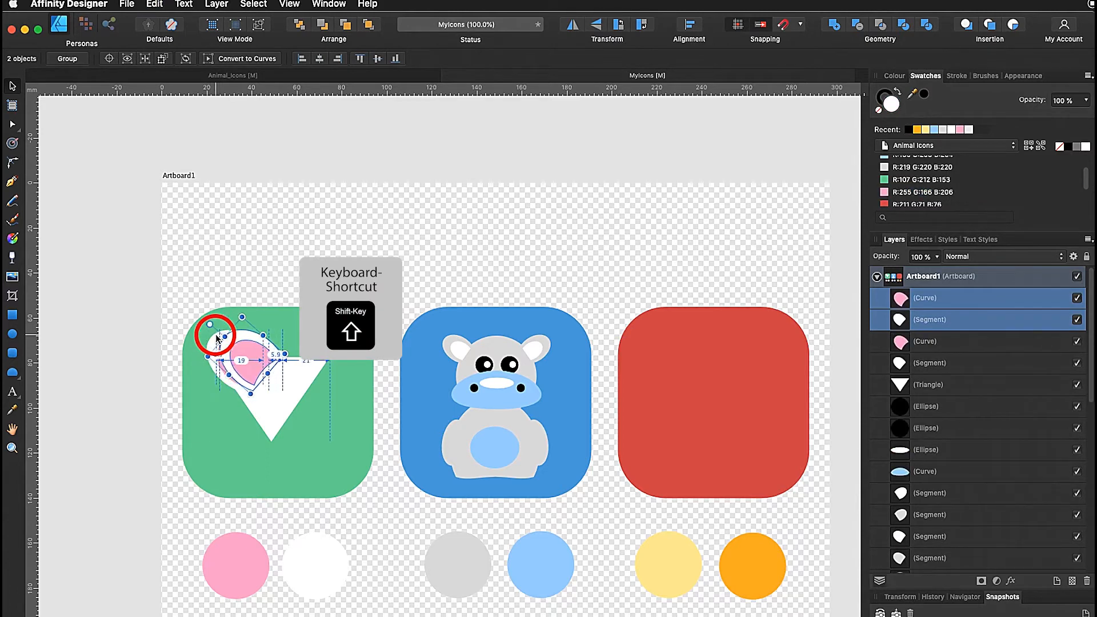
pyautogui.press('Right')
pyautogui.press('Right')
pyautogui.press('Right')
pyautogui.press('Right')
pyautogui.press('Right')
pyautogui.press('Right')
pyautogui.press('Right')
pyautogui.press('Right')
pyautogui.press('Right')
pyautogui.press('Right')
pyautogui.press('Right')
pyautogui.press('Right')
pyautogui.press('Right')
pyautogui.press('Right')
pyautogui.press('Right')
pyautogui.press('Right')
pyautogui.press('Right')
pyautogui.press('Right')
pyautogui.press('Right')
pyautogui.press('Right')
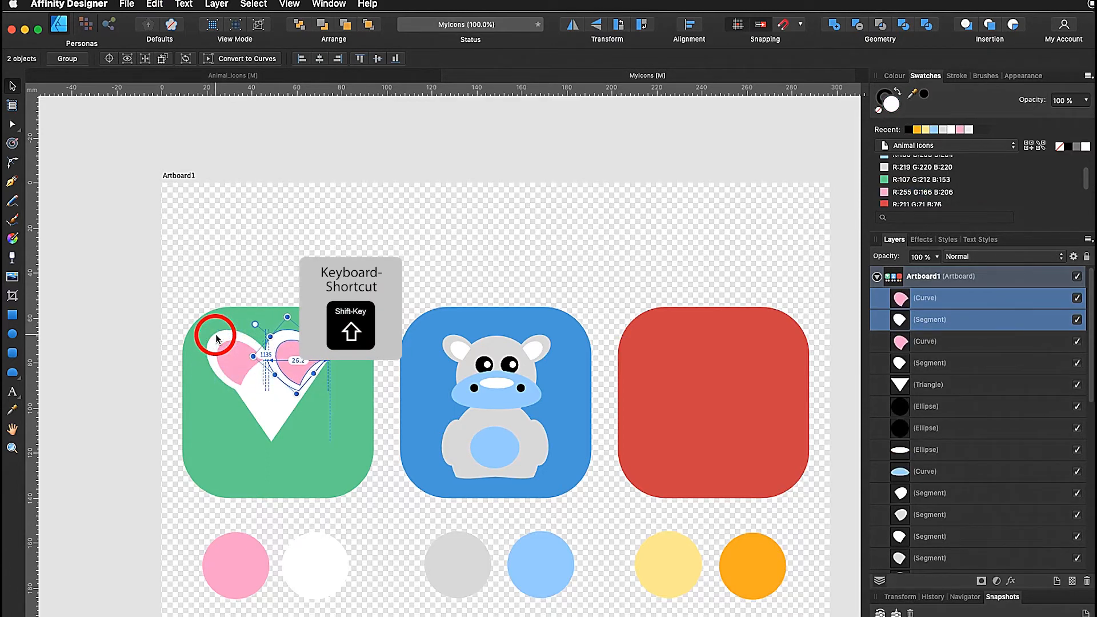
pyautogui.press('Right')
pyautogui.press('Right')
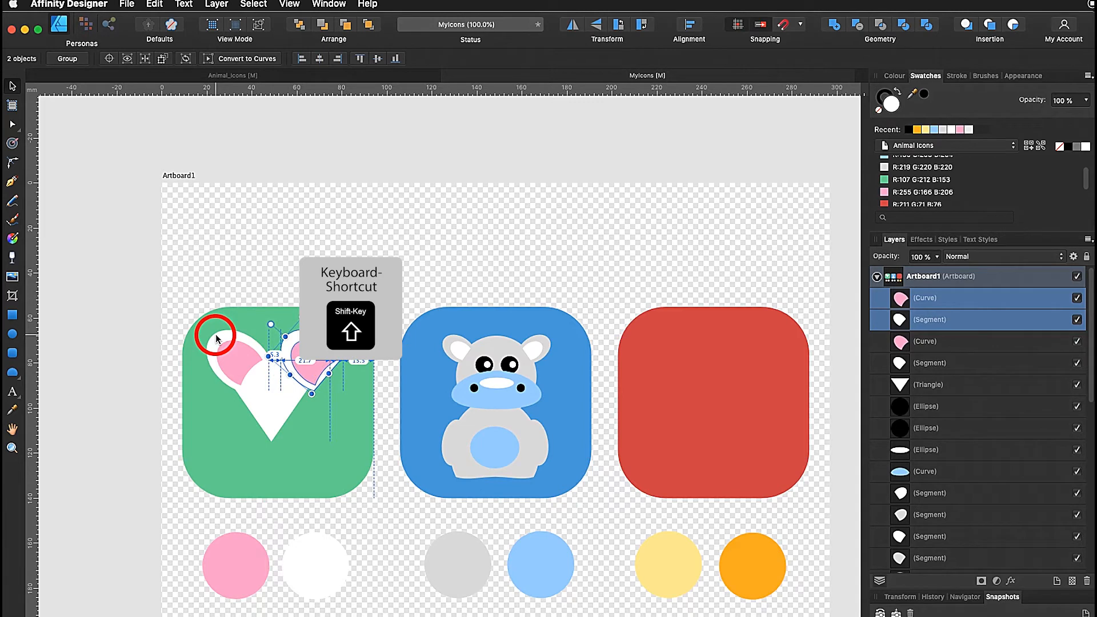
pyautogui.click(573, 24)
pyautogui.click(474, 146)
# - Duplicate the hippo's left eye with its white highlight and move the copy across to the triangular head
pyautogui.click(12, 334)
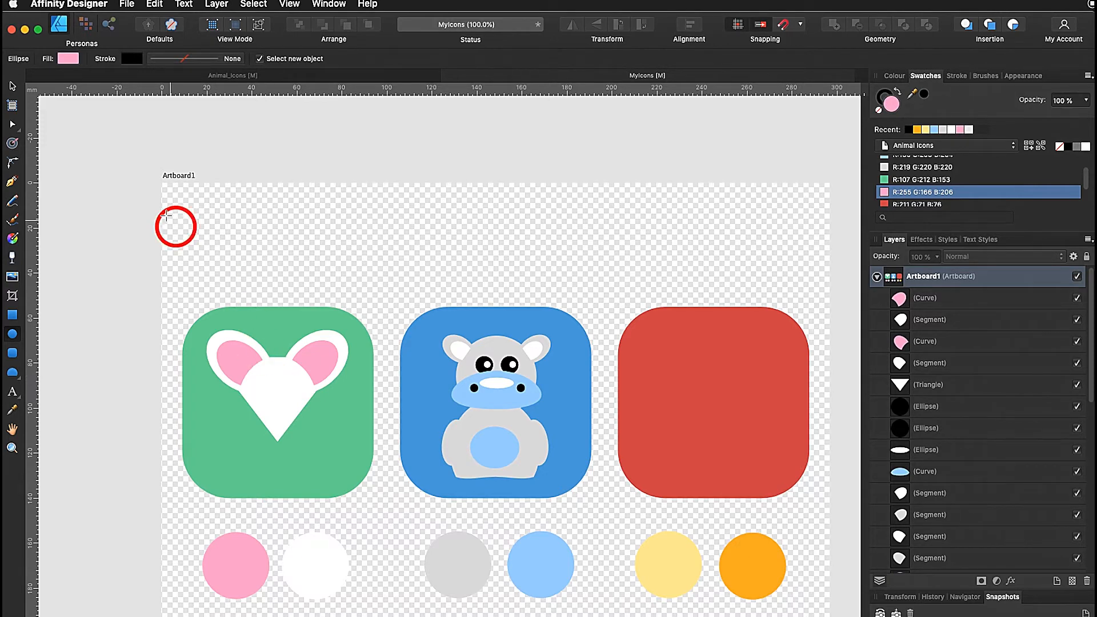
pyautogui.click(12, 86)
pyautogui.click(491, 367)
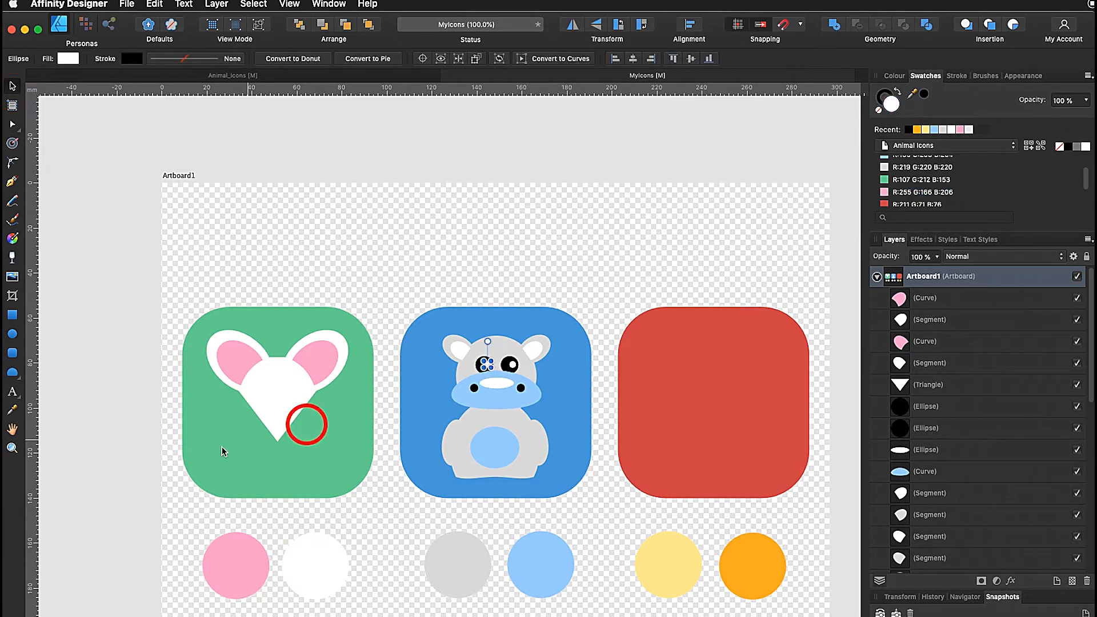
pyautogui.click(12, 447)
pyautogui.moveTo(200, 297); pyautogui.dragTo(326, 333)
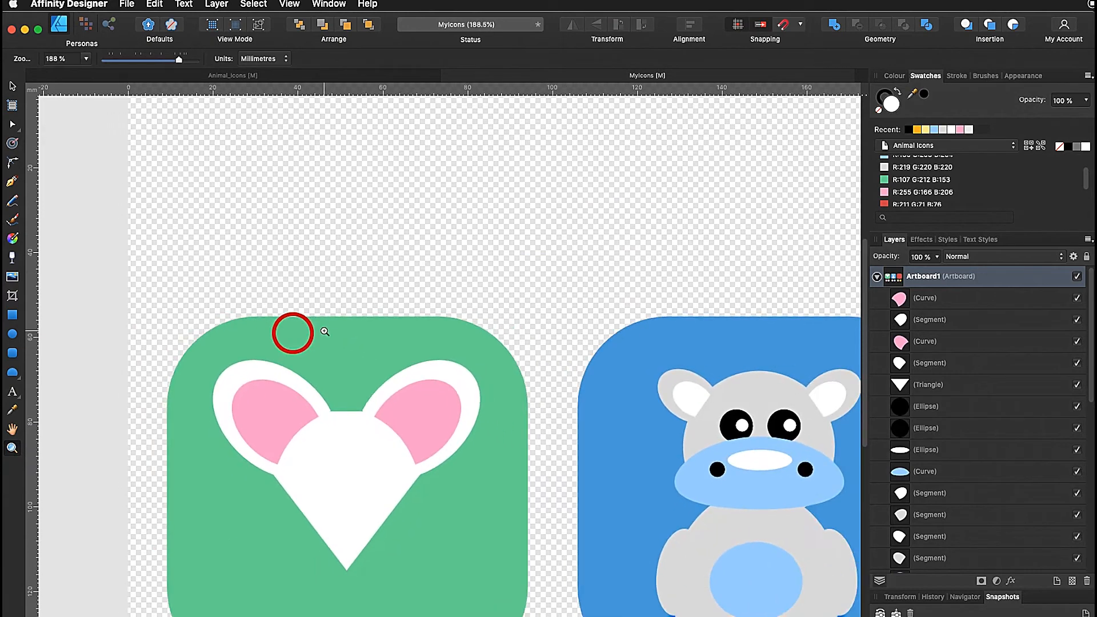
pyautogui.click(13, 87)
pyautogui.click(728, 427)
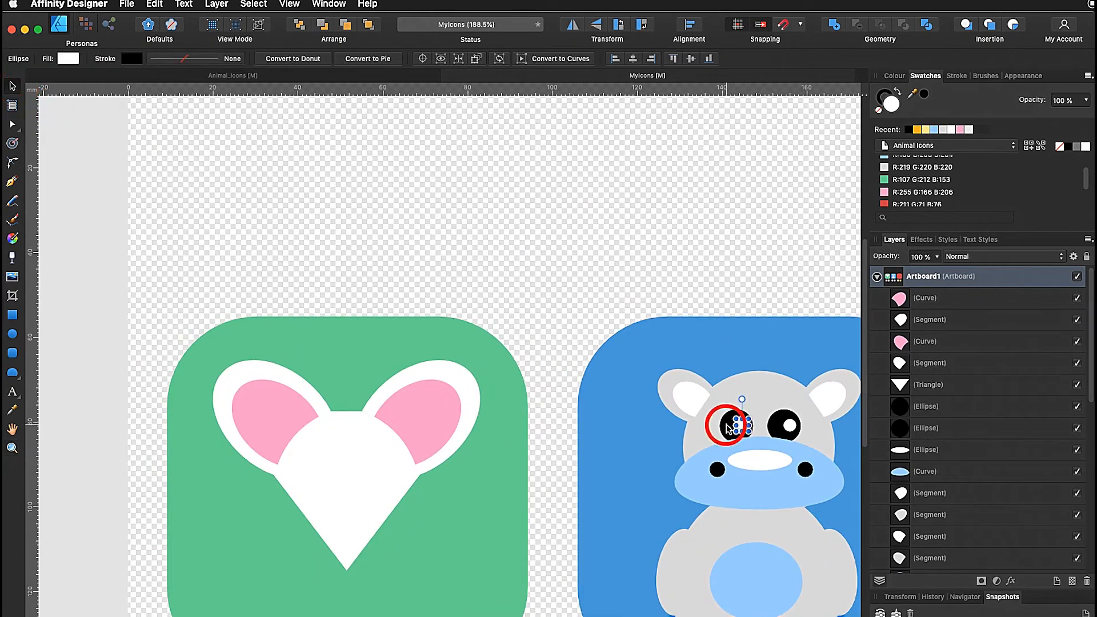
pyautogui.keyDown('shift'); pyautogui.click(727, 427); pyautogui.keyUp('shift')
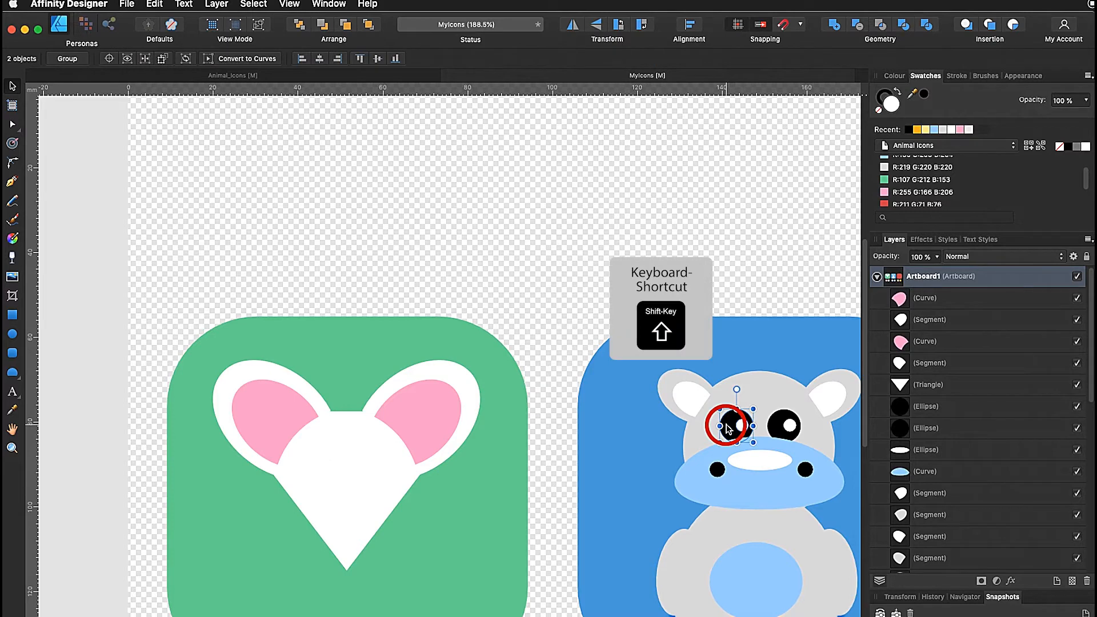
pyautogui.moveTo(727, 427); pyautogui.dragTo(746, 427)
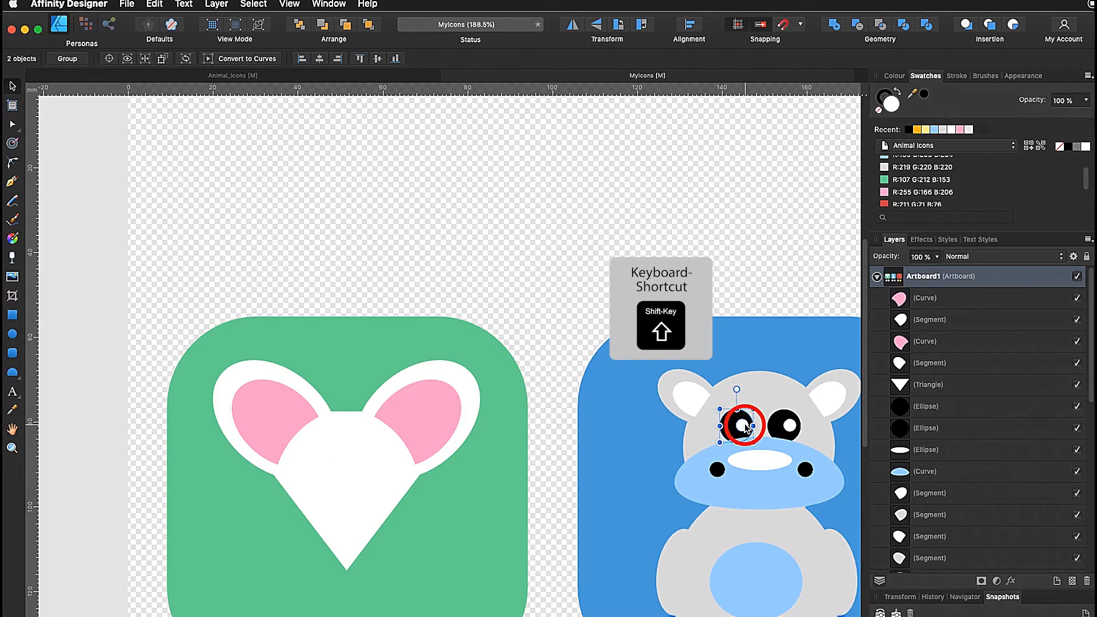
pyautogui.moveTo(746, 427); pyautogui.dragTo(739, 427)
pyautogui.press('Left')
pyautogui.press('Left')
pyautogui.press('Left')
pyautogui.press('Left')
pyautogui.press('Left')
pyautogui.press('Left')
pyautogui.press('Left')
pyautogui.press('Left')
pyautogui.press('Left')
pyautogui.press('Left')
pyautogui.press('Left')
pyautogui.press('Left')
pyautogui.press('Left')
pyautogui.press('Left')
pyautogui.press('Left')
pyautogui.press('Left')
pyautogui.press('Left')
pyautogui.press('Left')
pyautogui.press('Left')
pyautogui.press('Left')
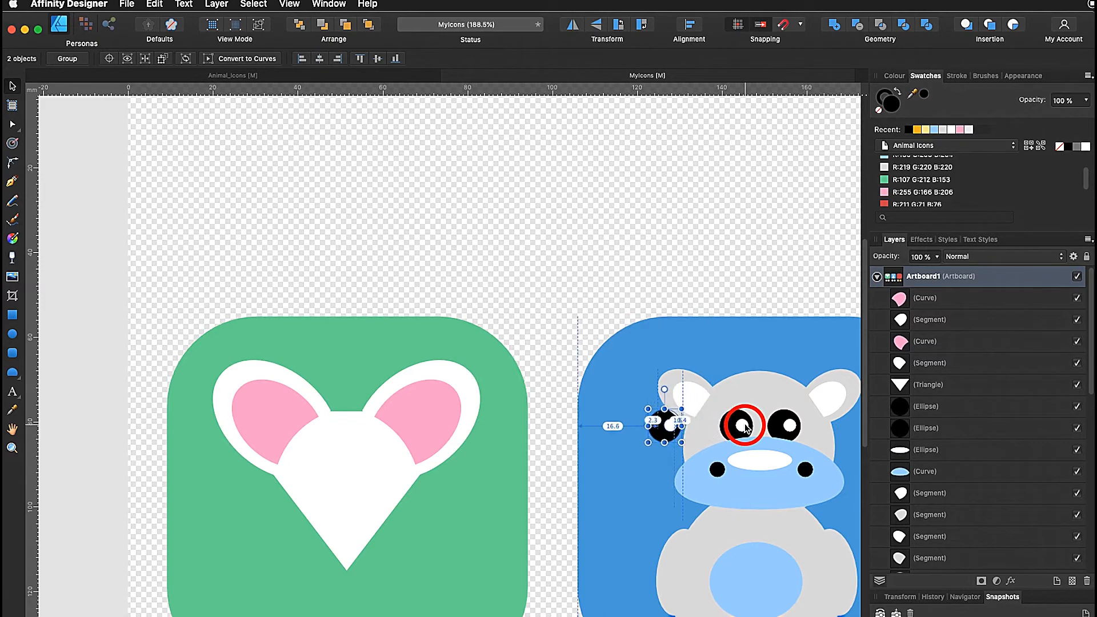
pyautogui.press('Left')
pyautogui.press('Left')
pyautogui.press('Left')
pyautogui.press('Left')
pyautogui.press('Left')
pyautogui.press('Left')
pyautogui.press('Left')
pyautogui.press('Left')
pyautogui.press('Left')
pyautogui.press('Left')
pyautogui.press('Left')
pyautogui.press('Left')
pyautogui.press('Left')
pyautogui.press('Left')
pyautogui.press('Left')
pyautogui.press('Left')
pyautogui.press('Left')
pyautogui.press('Left')
pyautogui.press('Left')
pyautogui.press('Left')
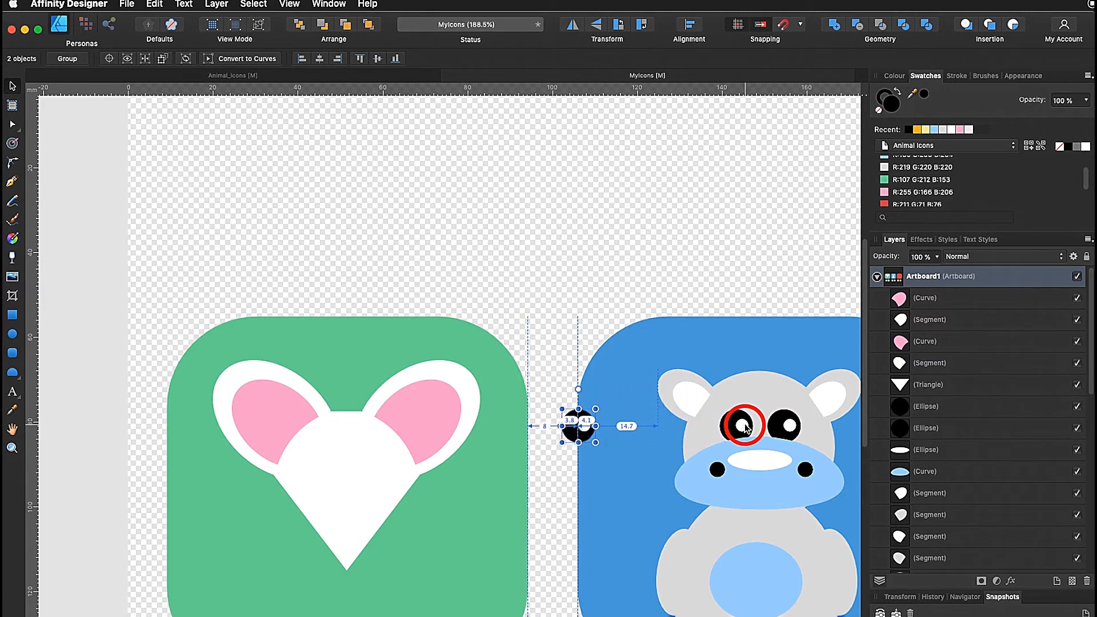
pyautogui.press('Left')
pyautogui.press('Left')
pyautogui.press('Left')
pyautogui.press('Left')
pyautogui.press('Left')
pyautogui.press('Left')
pyautogui.press('Left')
pyautogui.press('Left')
pyautogui.press('Left')
pyautogui.press('Left')
pyautogui.press('Left')
pyautogui.press('Left')
pyautogui.press('Left')
pyautogui.press('Left')
pyautogui.press('Left')
pyautogui.press('Left')
pyautogui.press('Left')
pyautogui.press('Left')
pyautogui.press('Left')
pyautogui.press('Left')
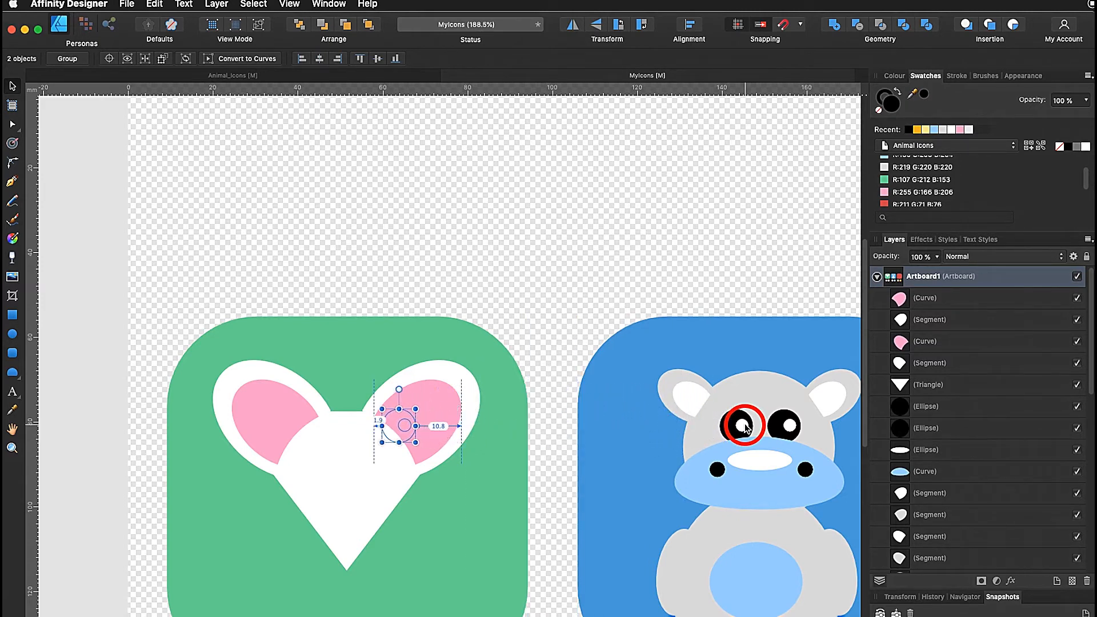
pyautogui.press('Left')
pyautogui.press('Left')
pyautogui.press('Left')
pyautogui.press('Left')
pyautogui.press('Left')
pyautogui.press('Left')
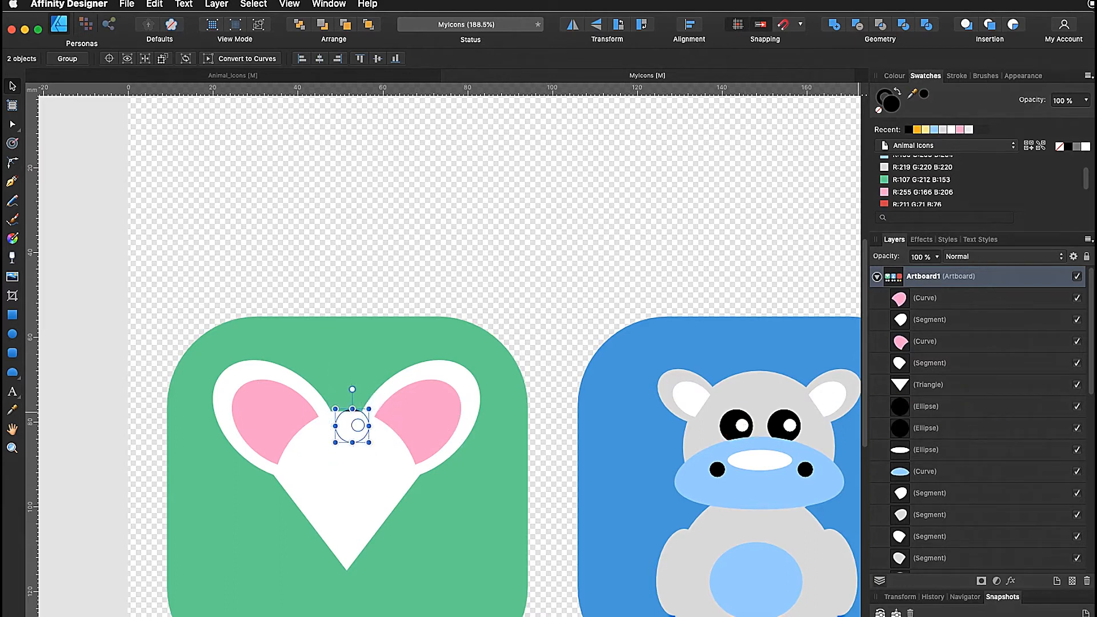
# - Bring the copied black eye and its white highlight to the front of the layer stack, above the head
pyautogui.scroll(-10, 958, 401)
pyautogui.rightClick(958, 402)
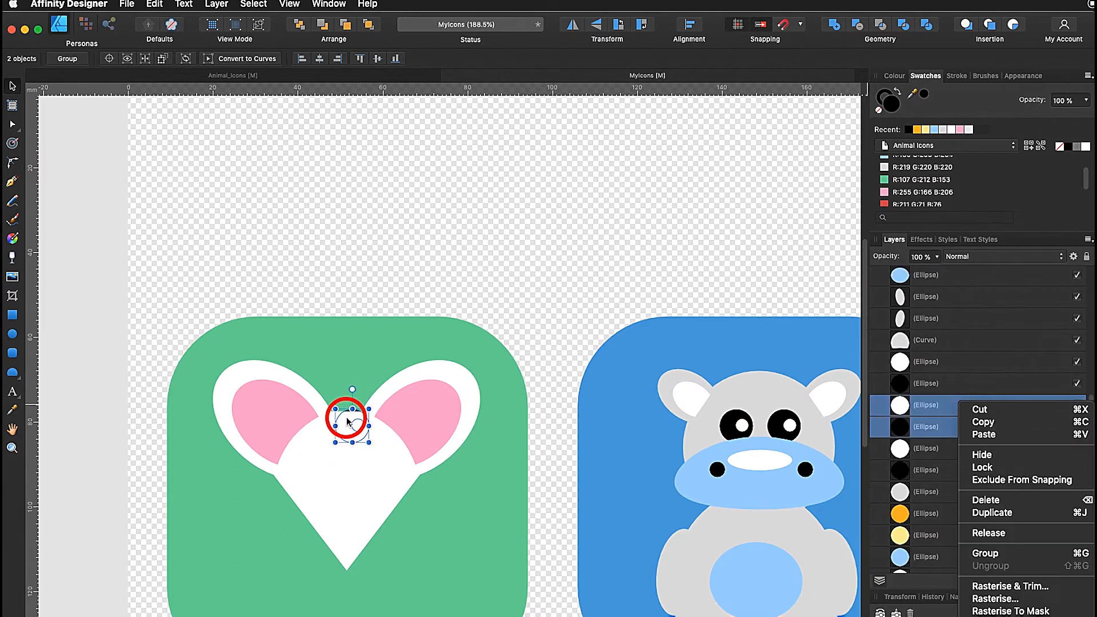
pyautogui.rightClick(347, 421)
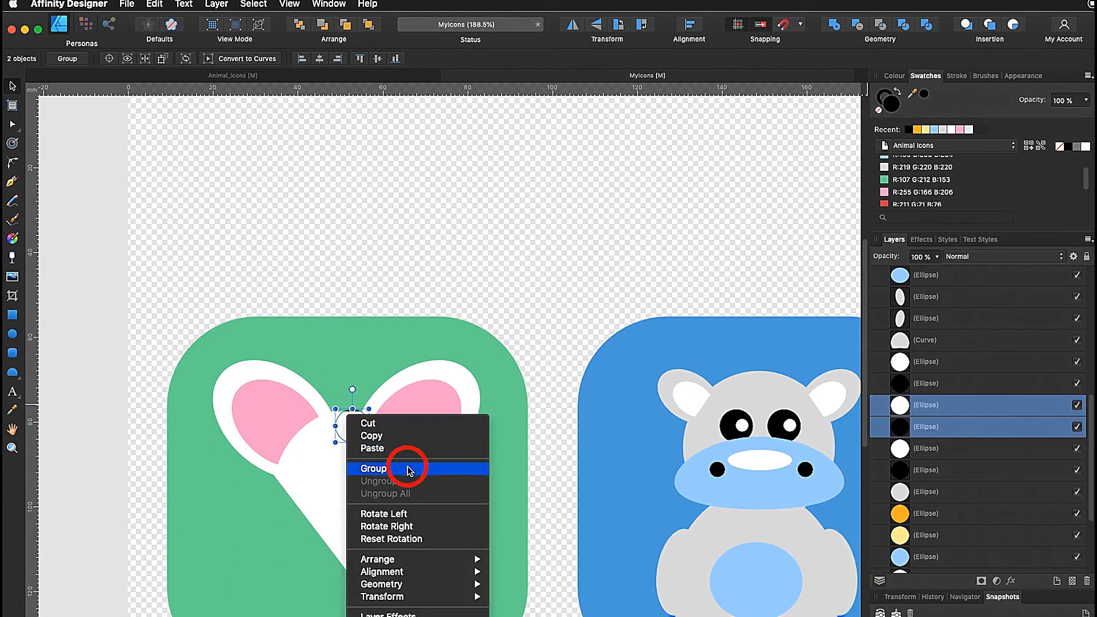
pyautogui.moveTo(409, 562)
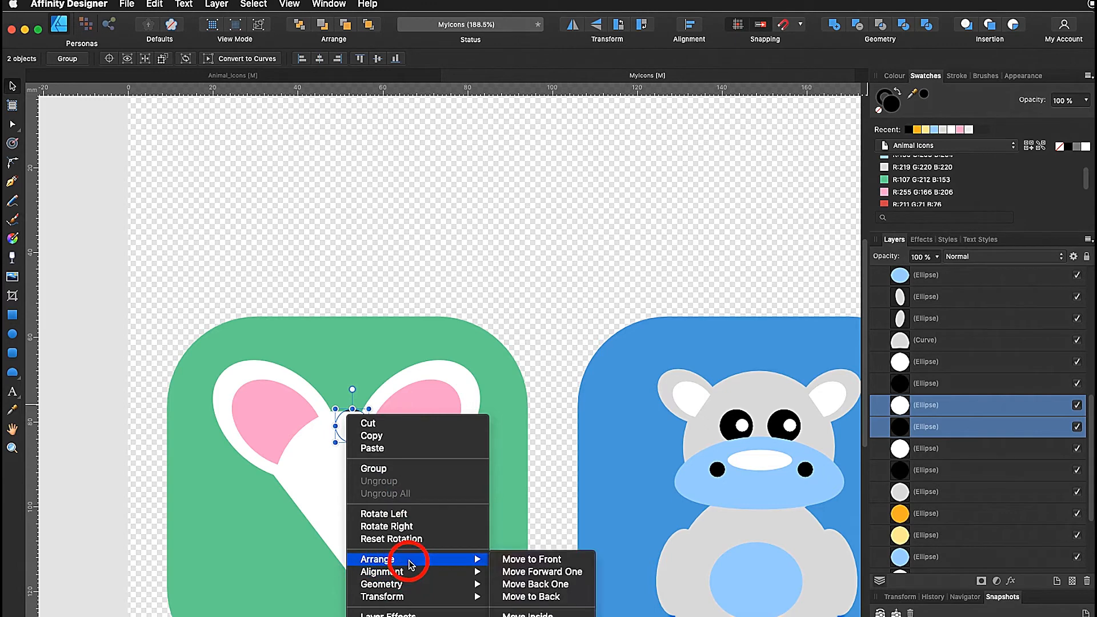
pyautogui.click(525, 560)
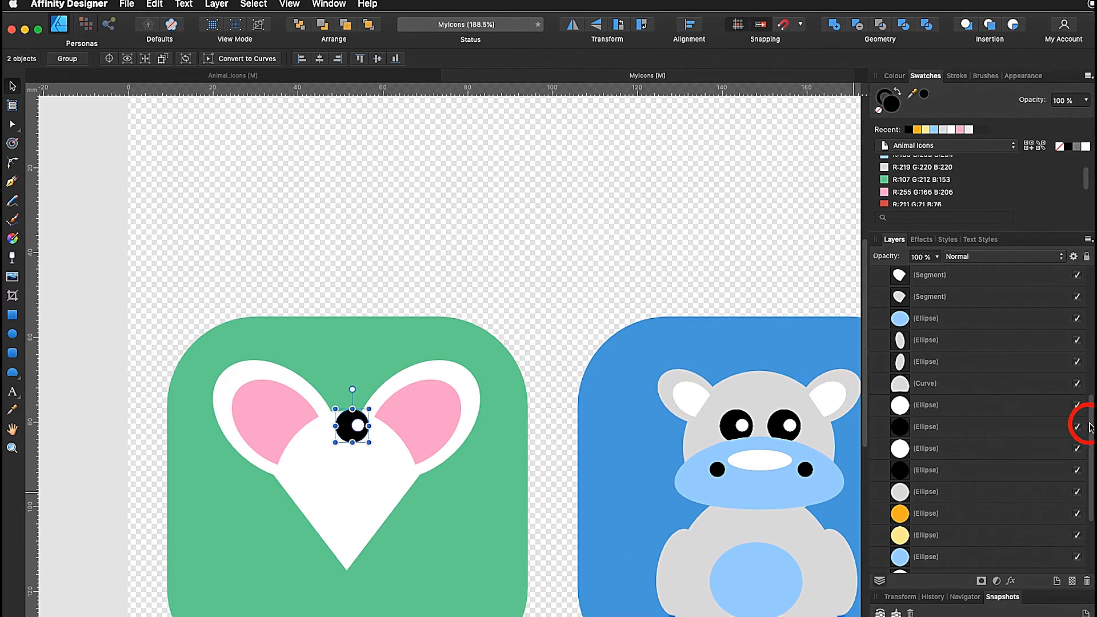
pyautogui.scroll(10, 1082, 423)
pyautogui.moveTo(1093, 303); pyautogui.dragTo(1094, 296)
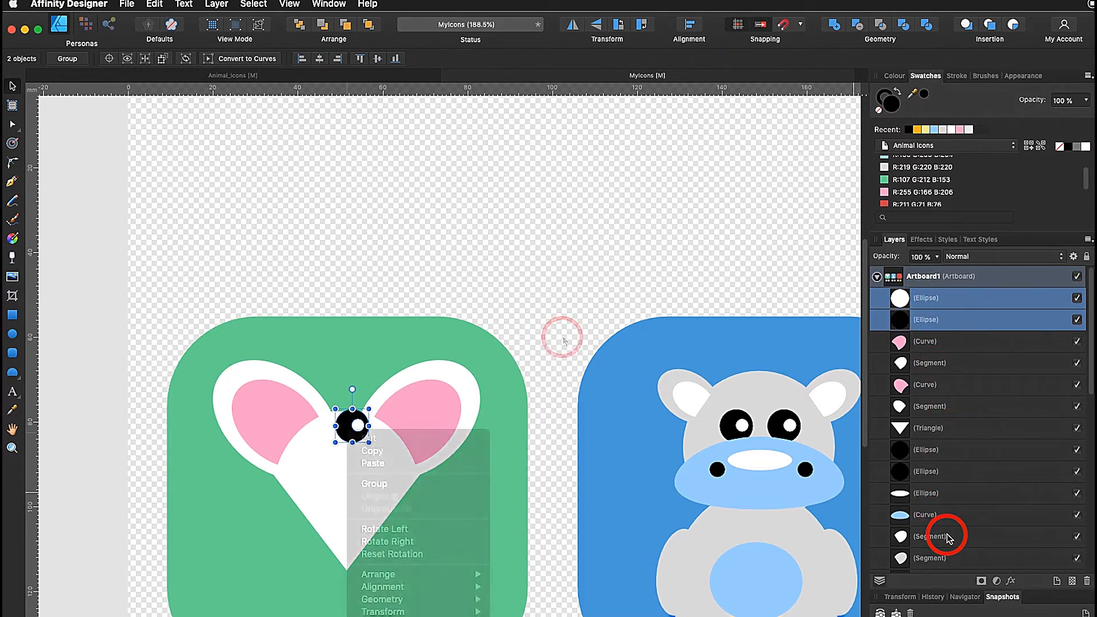
# - Move the eye with its highlight down and to the left side of the mouse's face, below the left ear
pyautogui.click(499, 461)
pyautogui.press('Down')
pyautogui.press('Down')
pyautogui.press('Down')
pyautogui.press('Down')
pyautogui.press('Down')
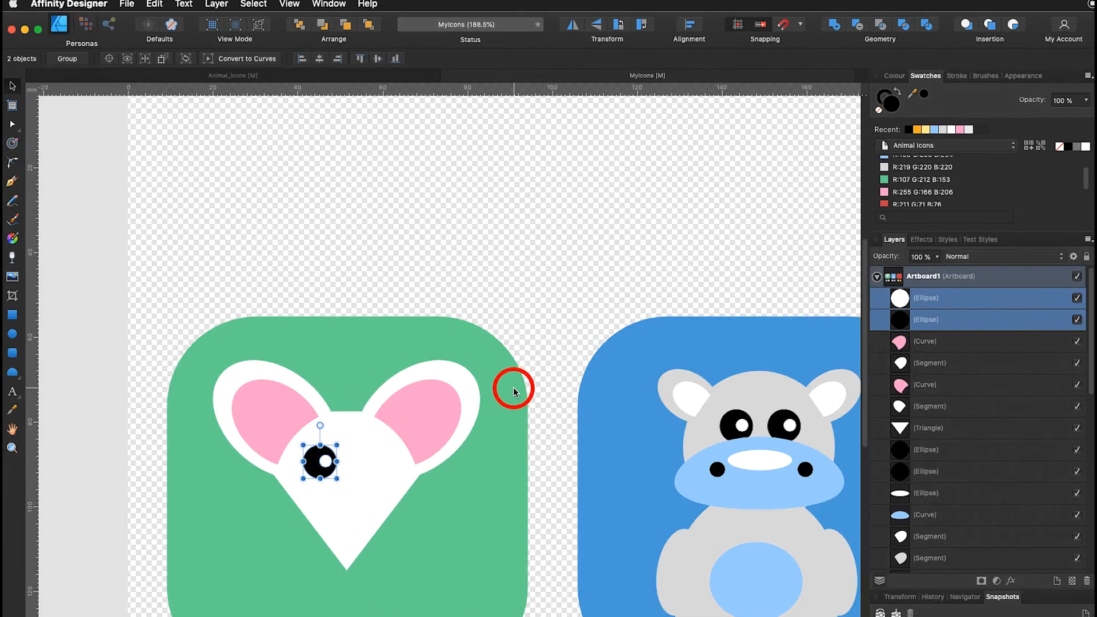
# - Duplicate the mouse's left eye with its highlight and move the copy horizontally to the right side of the face
pyautogui.press('super+j')
pyautogui.press('Right')
pyautogui.press('Right')
pyautogui.press('Right')
pyautogui.press('Right')
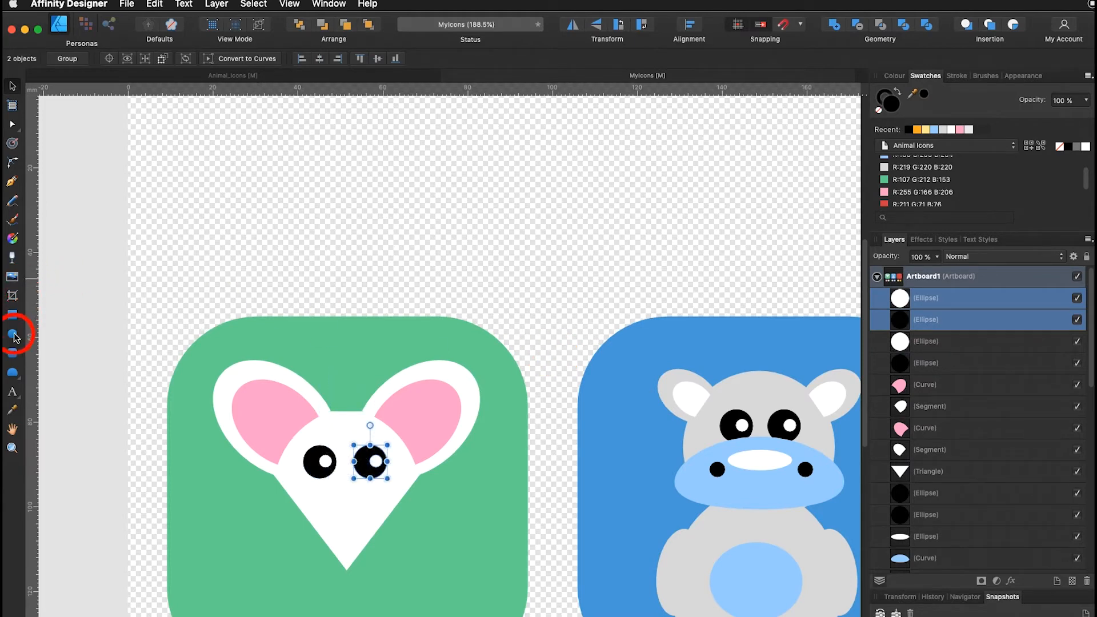
# - Draw a small horizontal ellipse as the nose below the eyes and fill it with pink R:255 G:166 B:206
pyautogui.click(12, 335)
pyautogui.moveTo(334, 501); pyautogui.dragTo(360, 521)
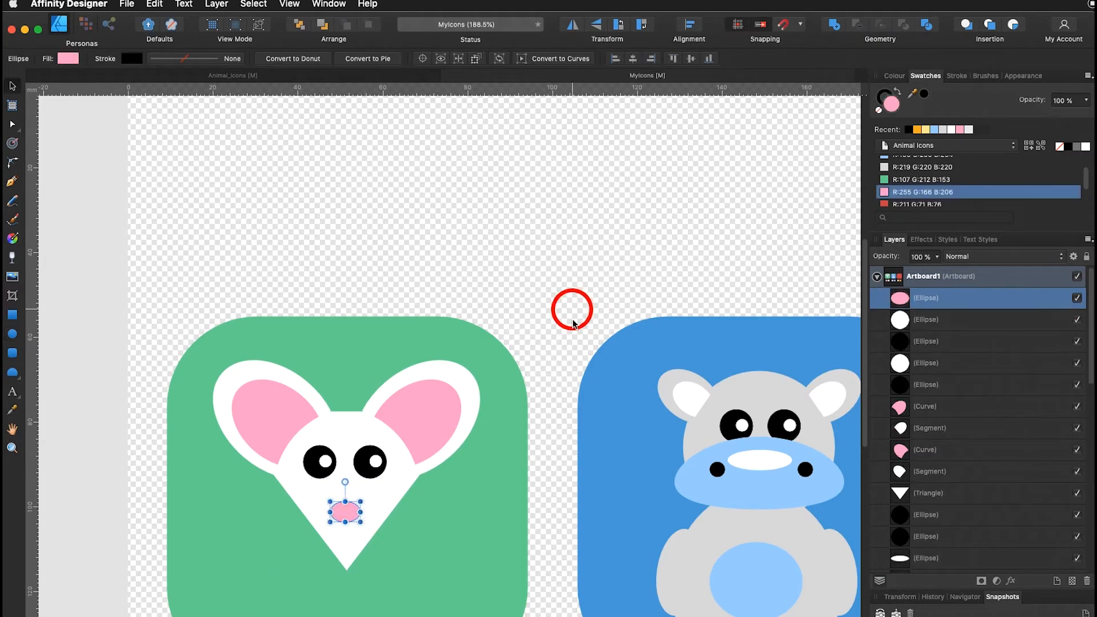
pyautogui.scroll(-1, 564, 516)
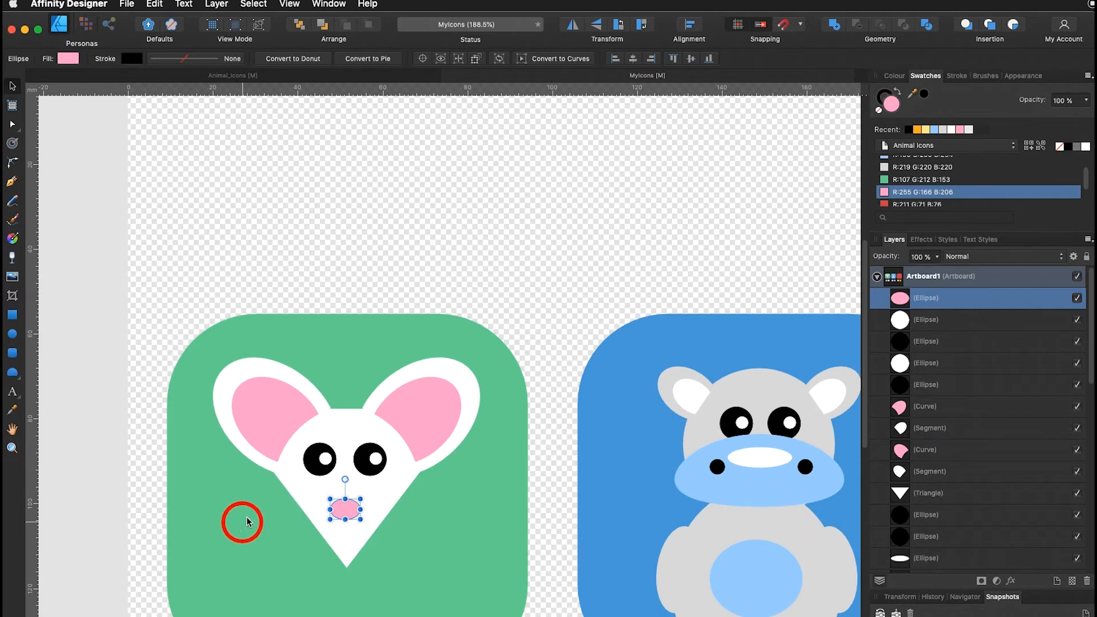
pyautogui.click(558, 497)
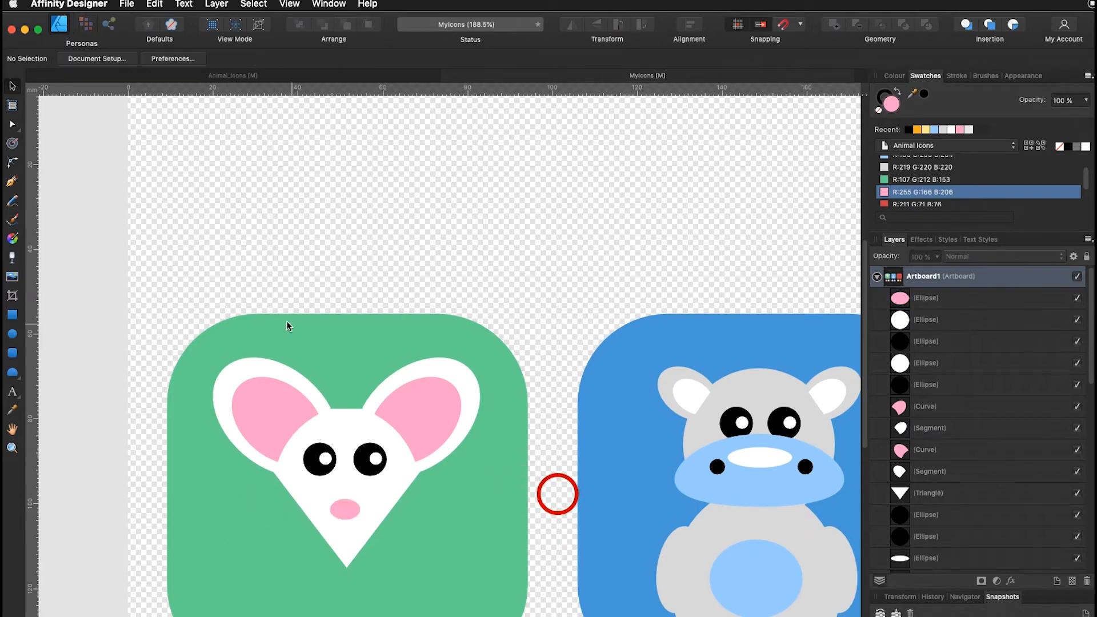
# - Draw a tall segment shape as the mouse's body, fill it white and place it below the nose
pyautogui.click(17, 374)
pyautogui.moveTo(283, 496); pyautogui.dragTo(403, 603)
pyautogui.moveTo(418, 608); pyautogui.dragTo(419, 608)
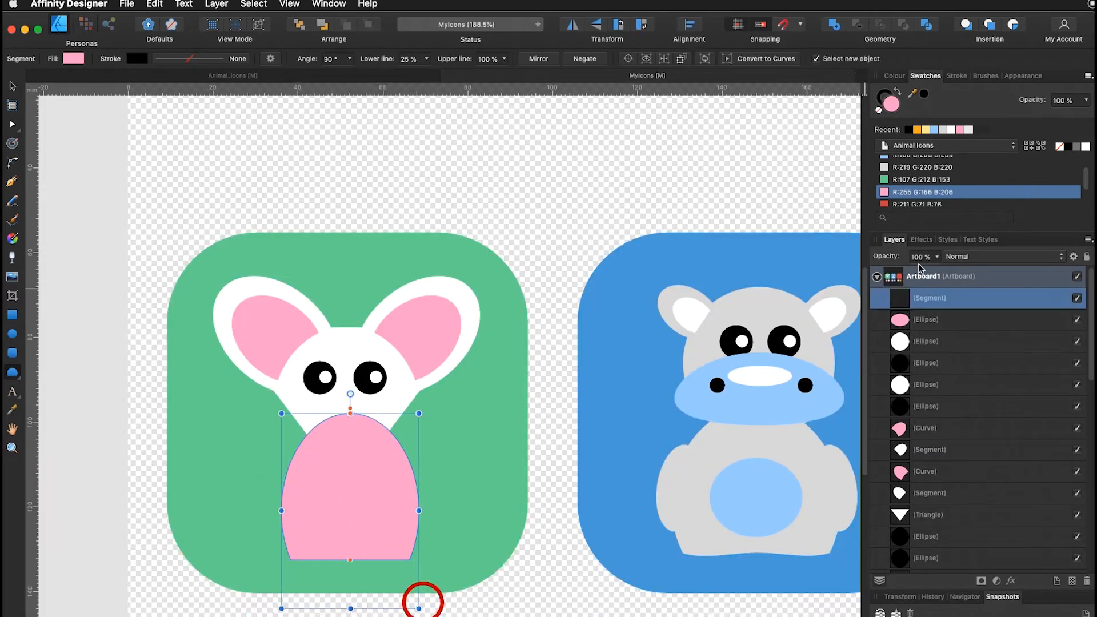
pyautogui.click(1084, 147)
pyautogui.click(12, 87)
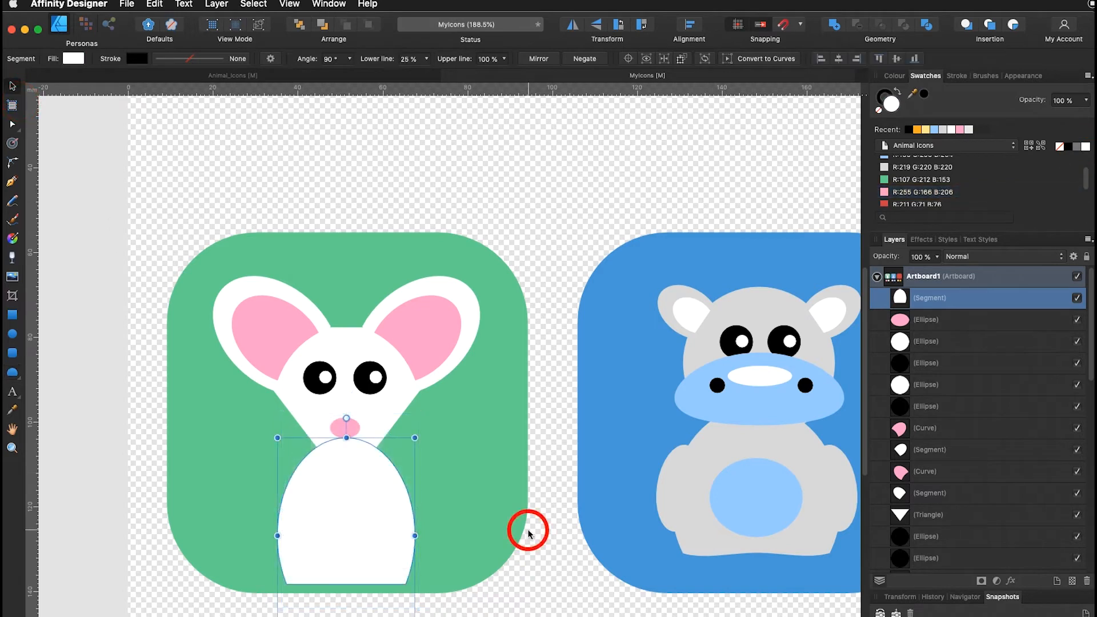
pyautogui.click(527, 530)
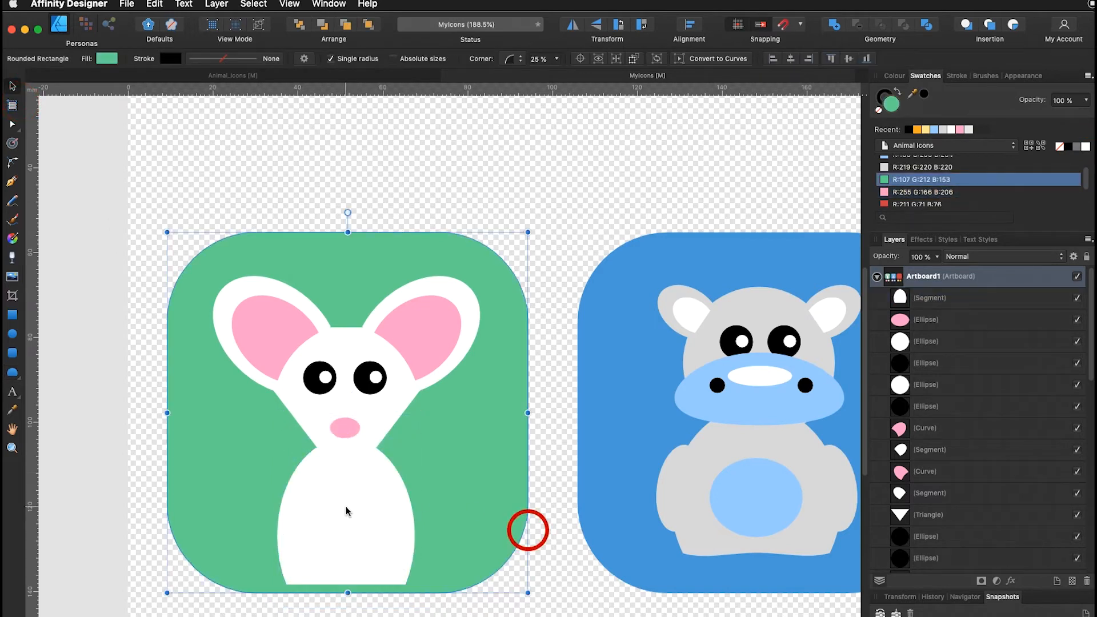
# - Move the white body up to overlap the head's tip and place its layer beneath the pink nose
pyautogui.click(345, 496)
pyautogui.moveTo(344, 497); pyautogui.dragTo(342, 498)
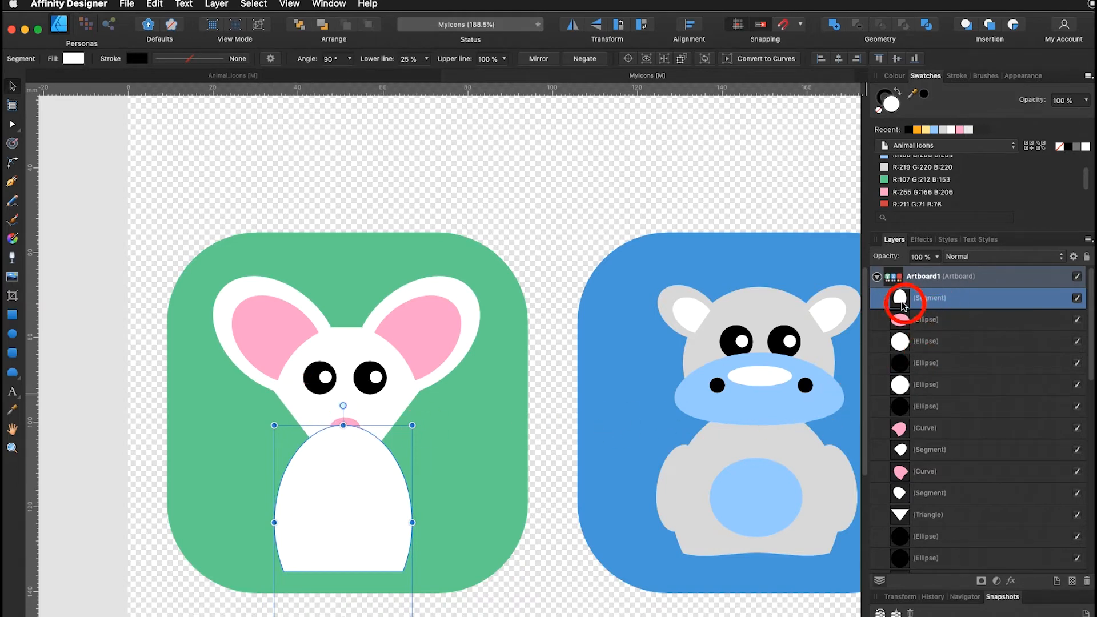
pyautogui.moveTo(962, 299); pyautogui.dragTo(965, 345)
pyautogui.click(507, 603)
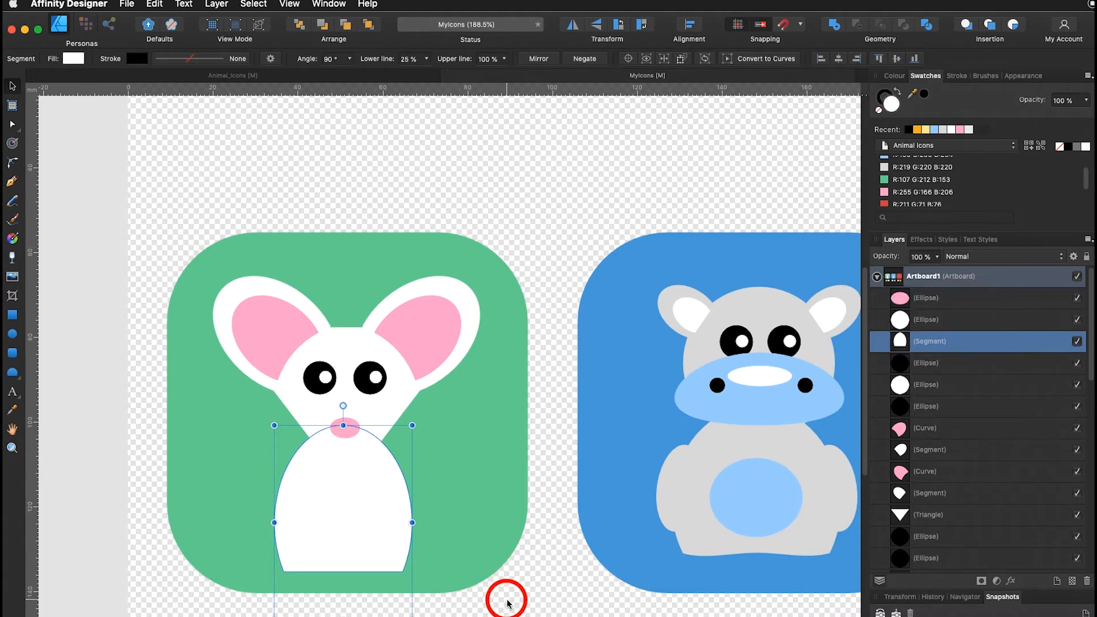
pyautogui.moveTo(303, 570)
pyautogui.mouseDown()
pyautogui.moveTo(294, 564)
pyautogui.moveTo(303, 564)
pyautogui.mouseUp()
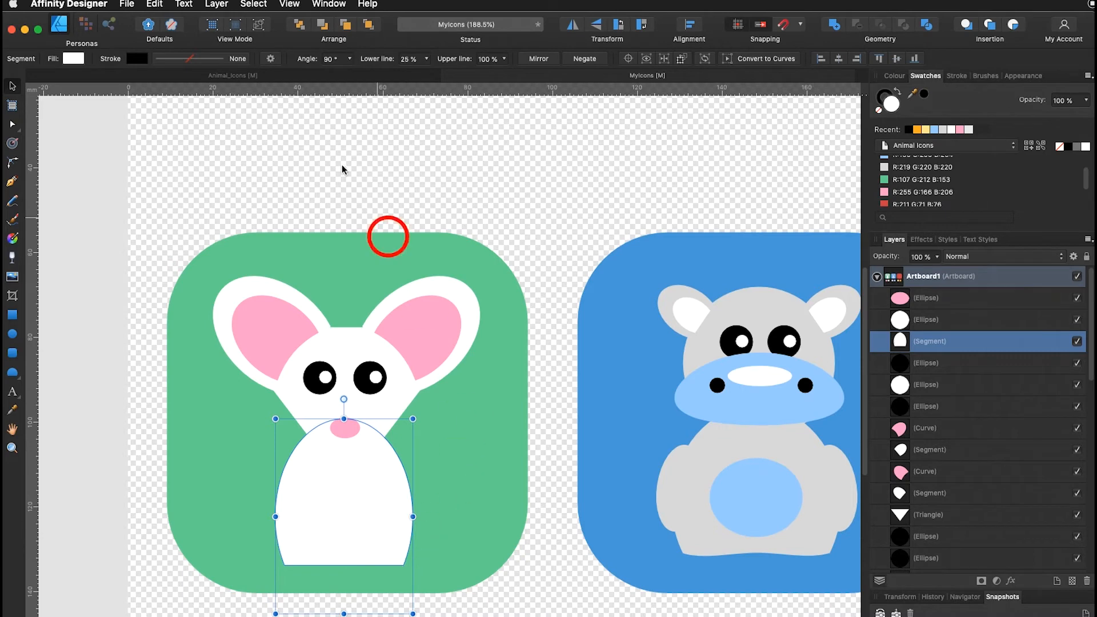
# - Convert the white body segment to curves and bend its bottom edge slightly upward with the Node tool
pyautogui.click(211, 5)
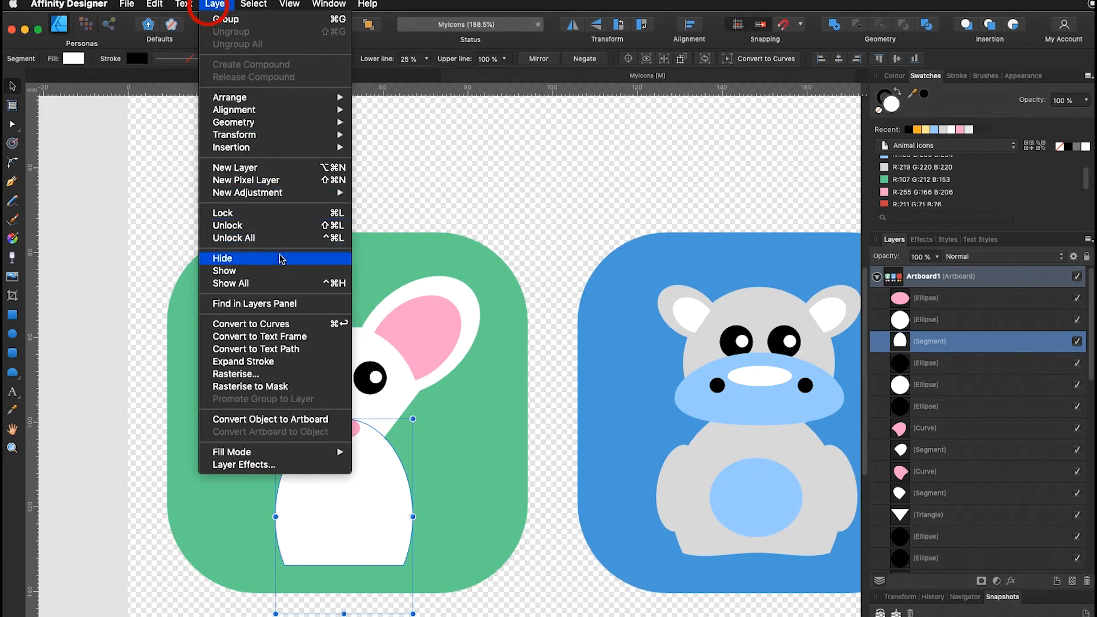
pyautogui.click(314, 327)
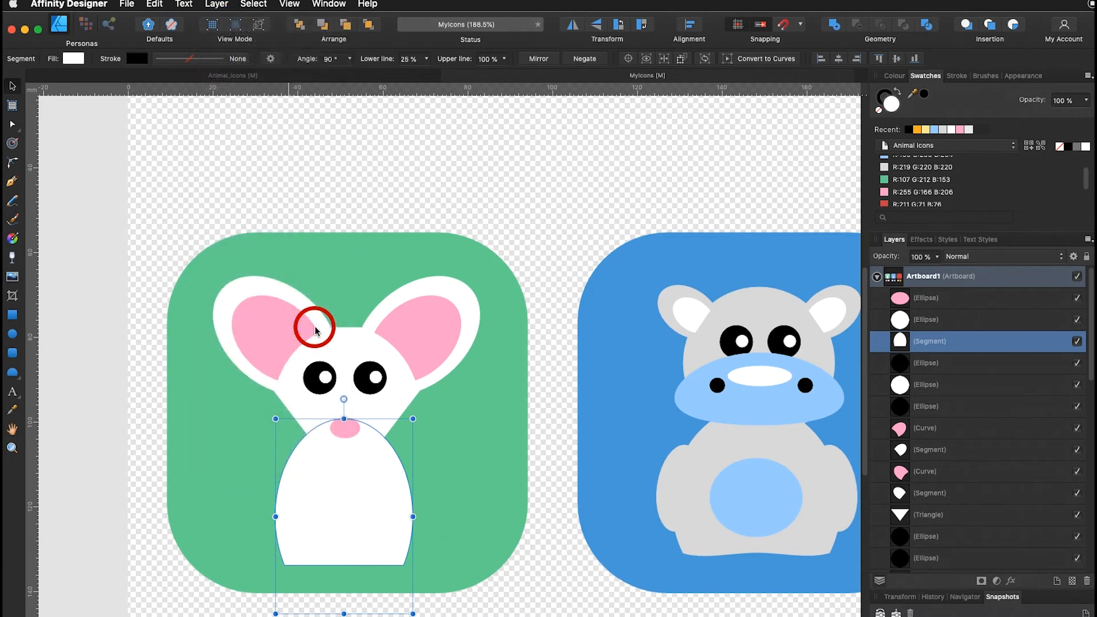
pyautogui.click(13, 124)
pyautogui.moveTo(343, 564); pyautogui.dragTo(345, 564)
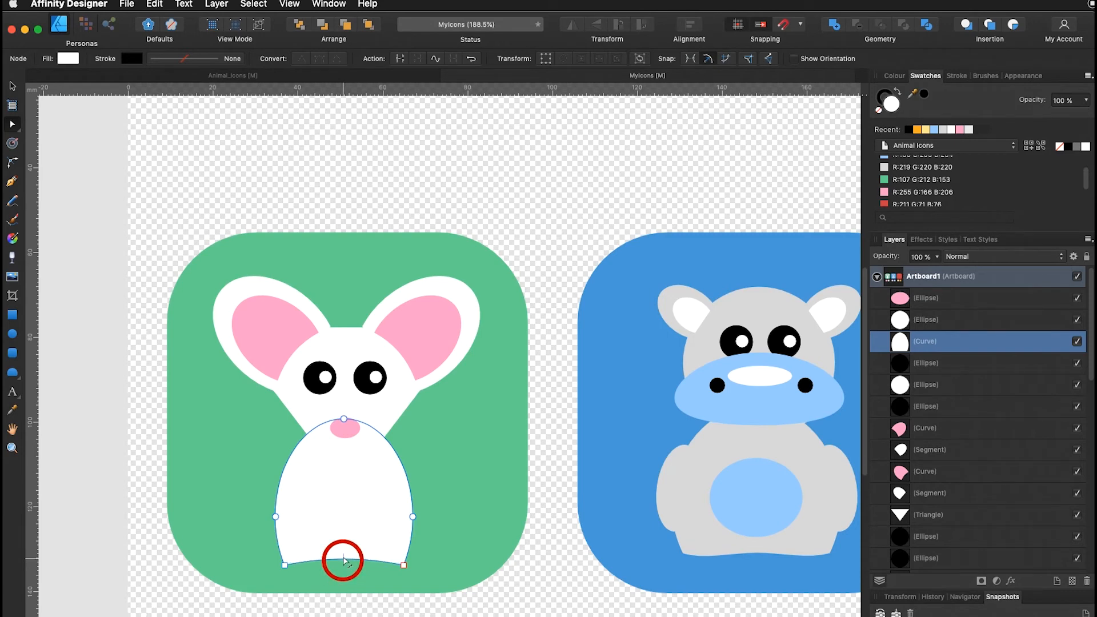
pyautogui.click(450, 515)
# - Draw a belly ellipse on the body, fill it with pink R:255 G:166 B:206 and centre it horizontally
pyautogui.click(13, 334)
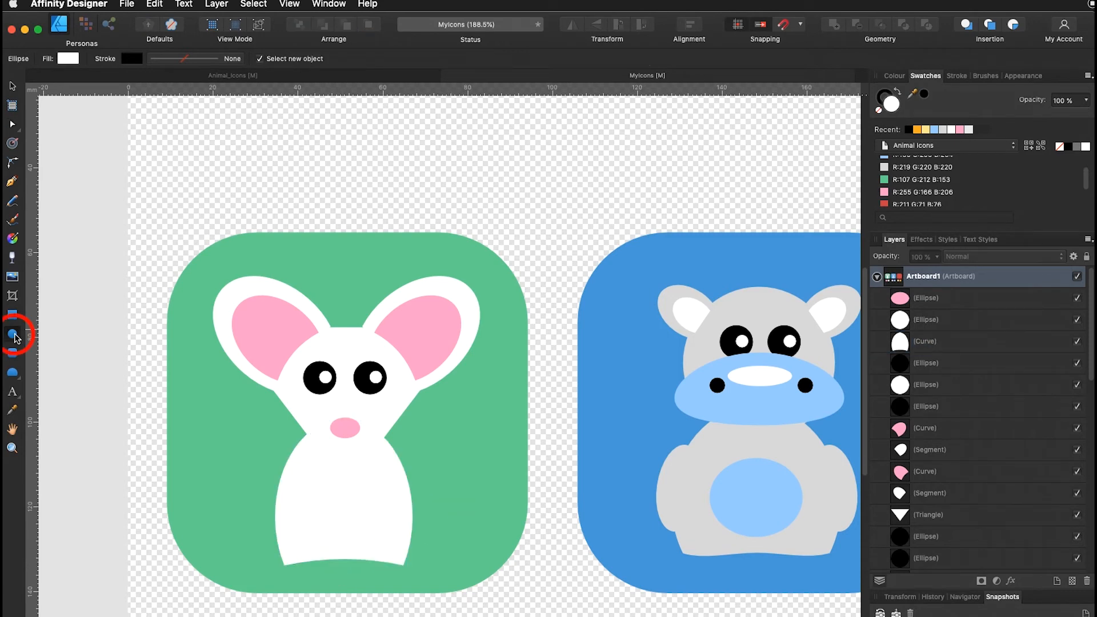
pyautogui.moveTo(319, 476); pyautogui.dragTo(394, 533)
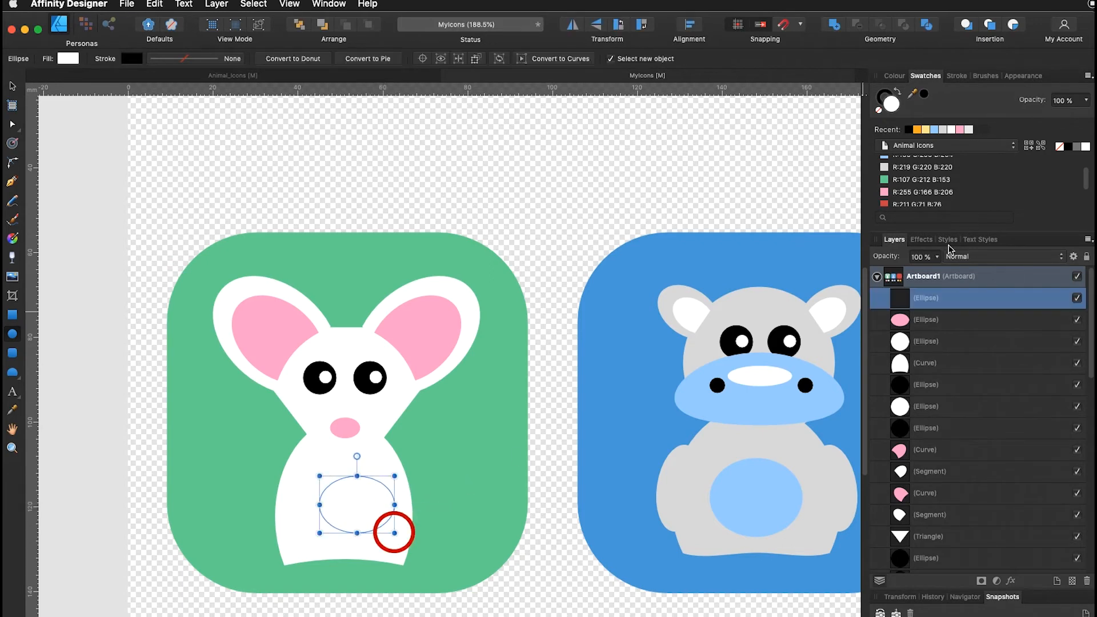
pyautogui.click(918, 193)
pyautogui.click(13, 86)
pyautogui.hotkey('shift', 'Left')
pyautogui.hotkey('shift', 'Left')
pyautogui.hotkey('shift', 'Left')
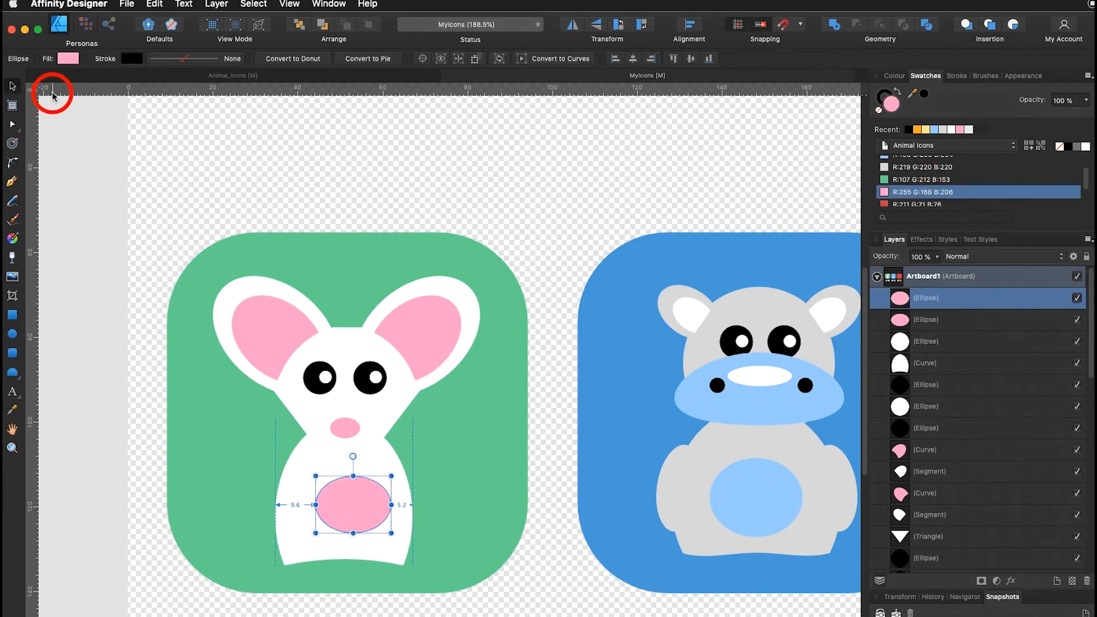
pyautogui.hotkey('shift', 'Left')
pyautogui.hotkey('shift', 'Left')
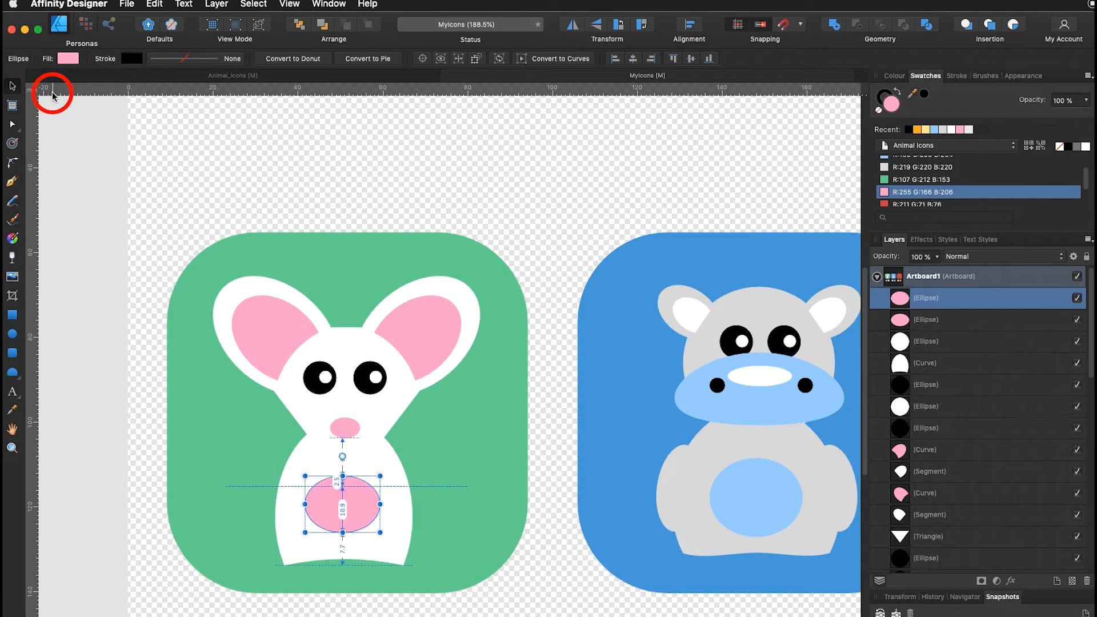
pyautogui.click(153, 412)
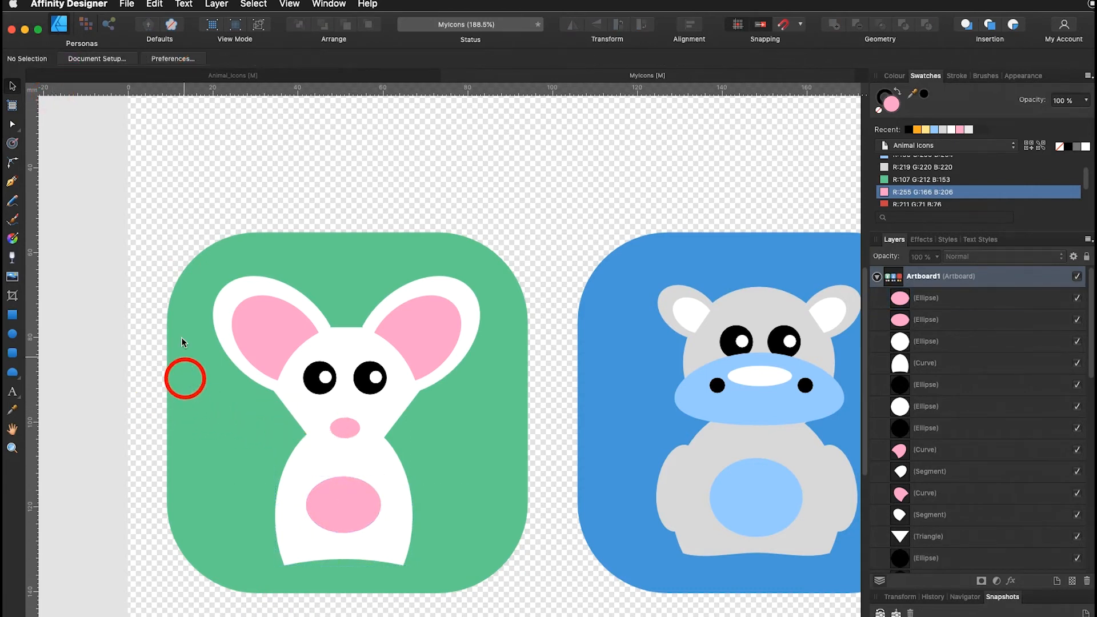
# - Draw a curved black whisker from the nose toward the right with the Pencil tool and set its stroke width to 2.5 pt
pyautogui.click(13, 203)
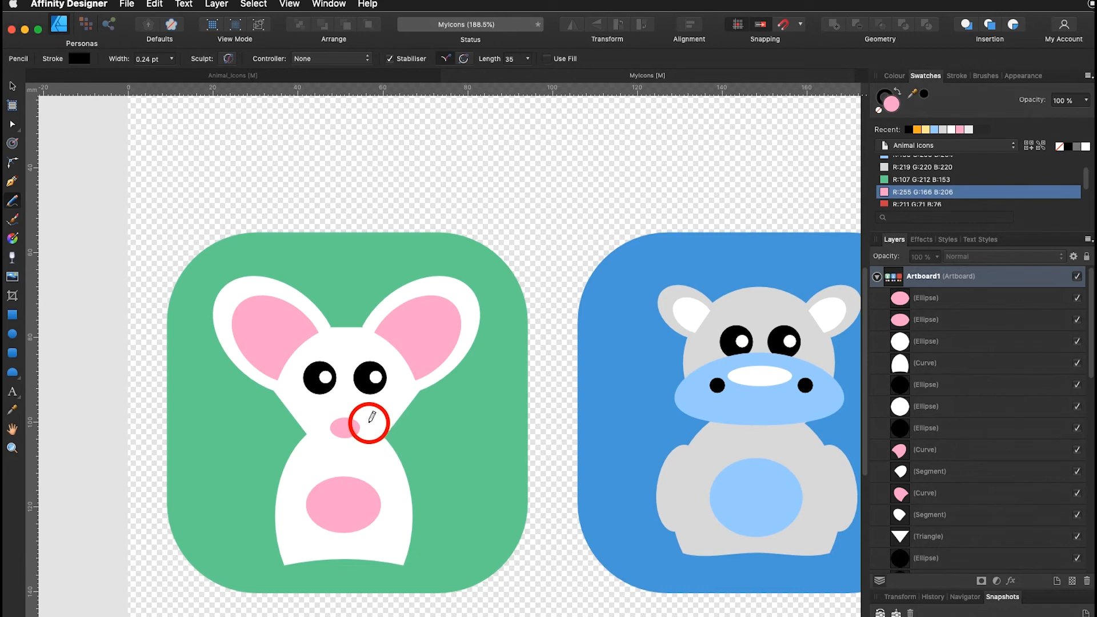
pyautogui.moveTo(366, 424)
pyautogui.mouseDown()
pyautogui.moveTo(426, 409)
pyautogui.moveTo(472, 423)
pyautogui.mouseUp()
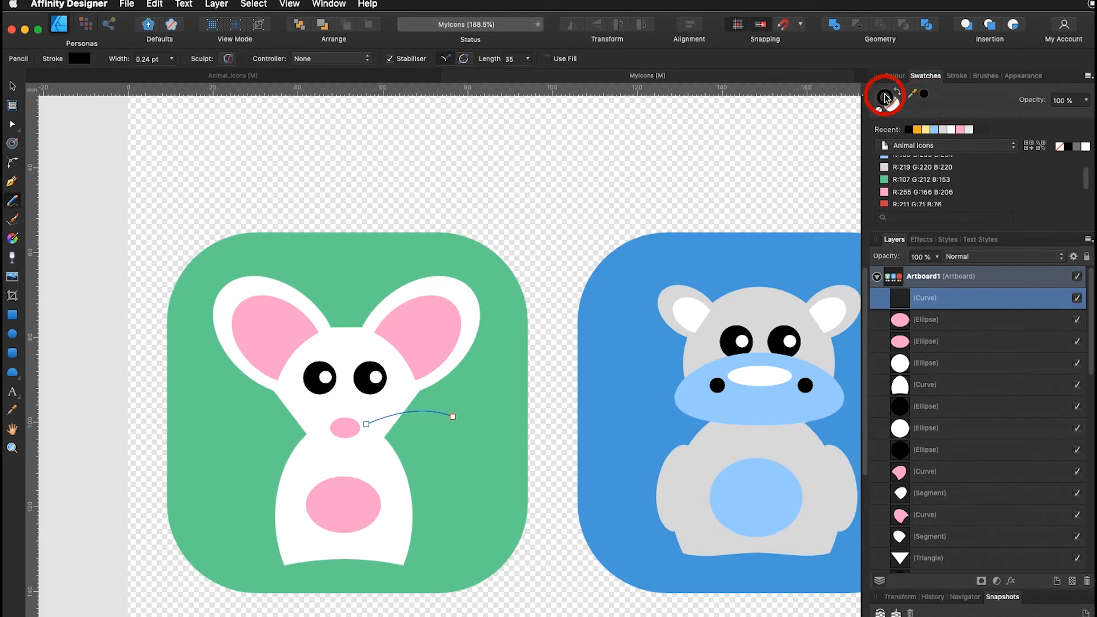
pyautogui.click(170, 58)
pyautogui.moveTo(166, 71); pyautogui.dragTo(192, 74)
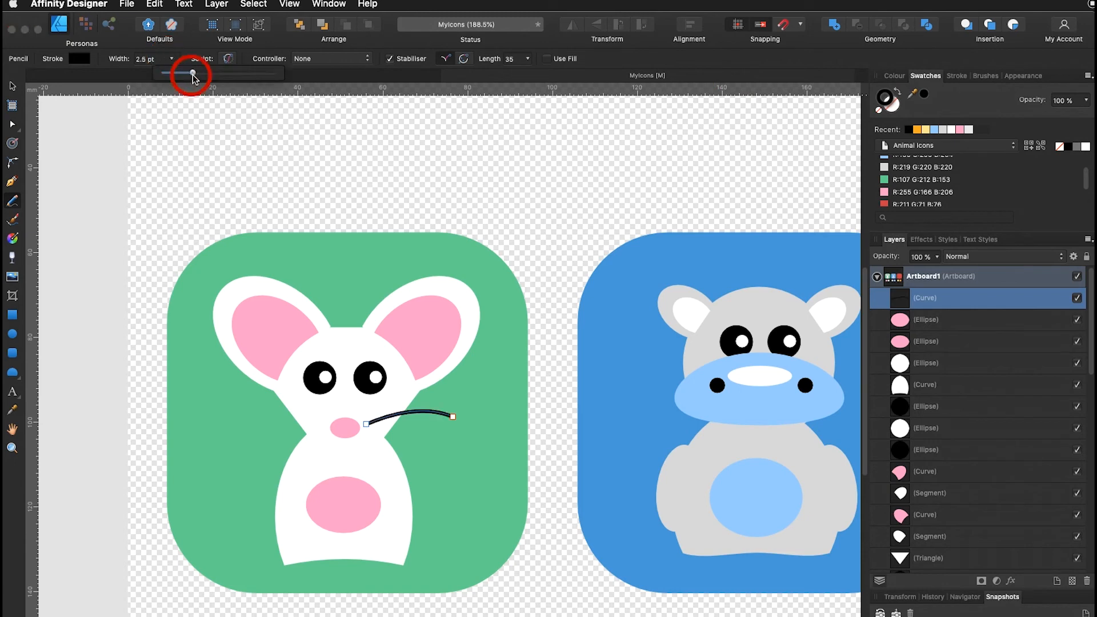
pyautogui.click(360, 129)
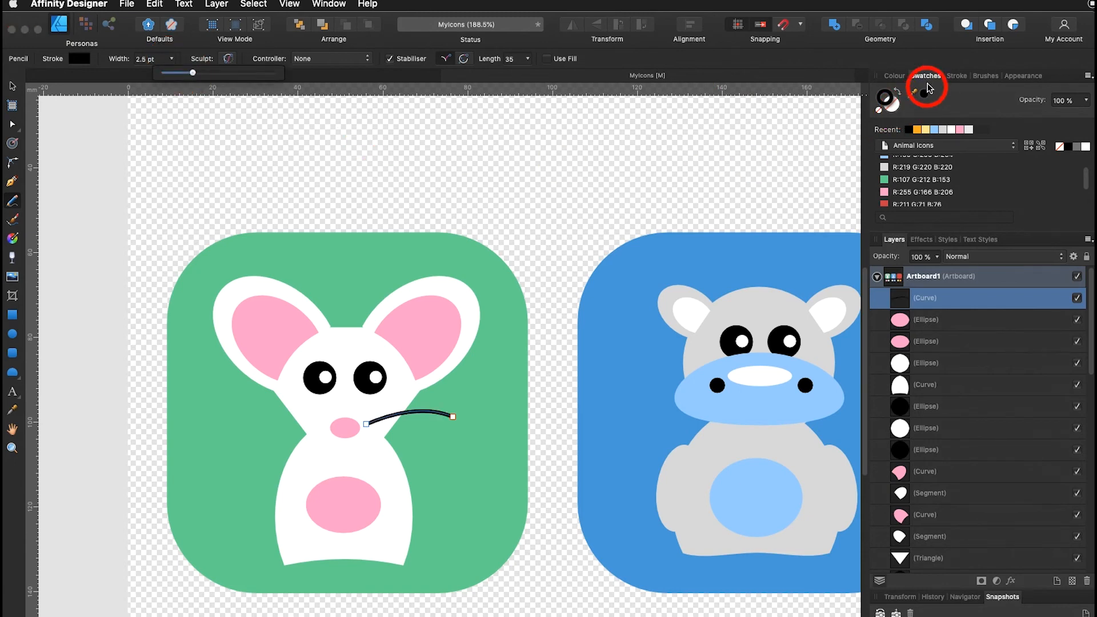
# - Draw two more curved whiskers with the Pencil tool, spaced below the first one on the right of the nose
pyautogui.click(959, 78)
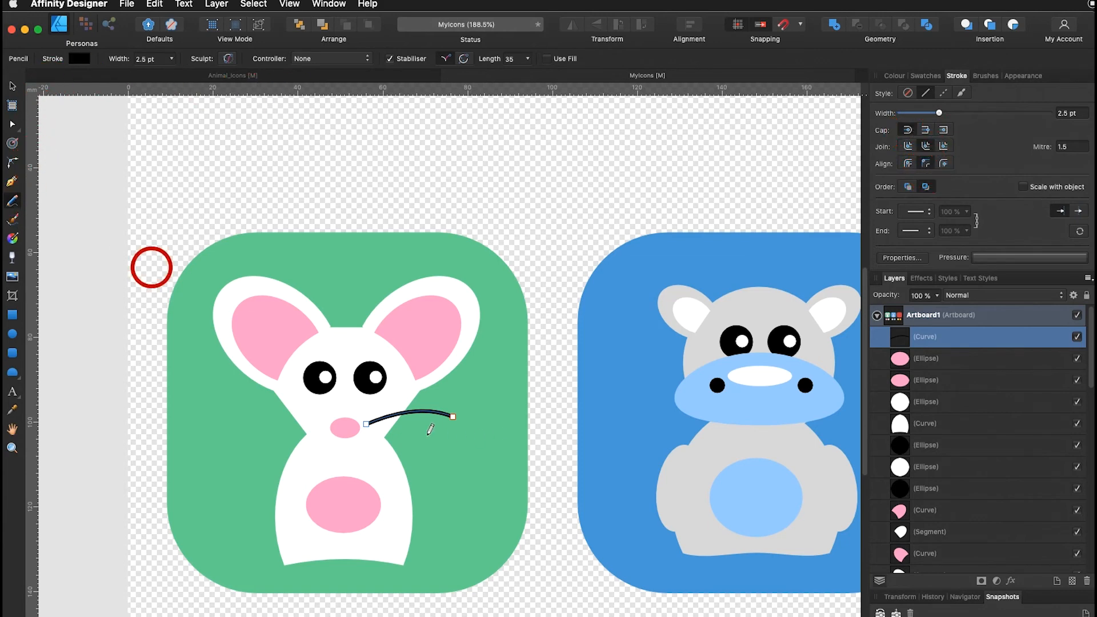
pyautogui.moveTo(375, 428); pyautogui.dragTo(460, 433)
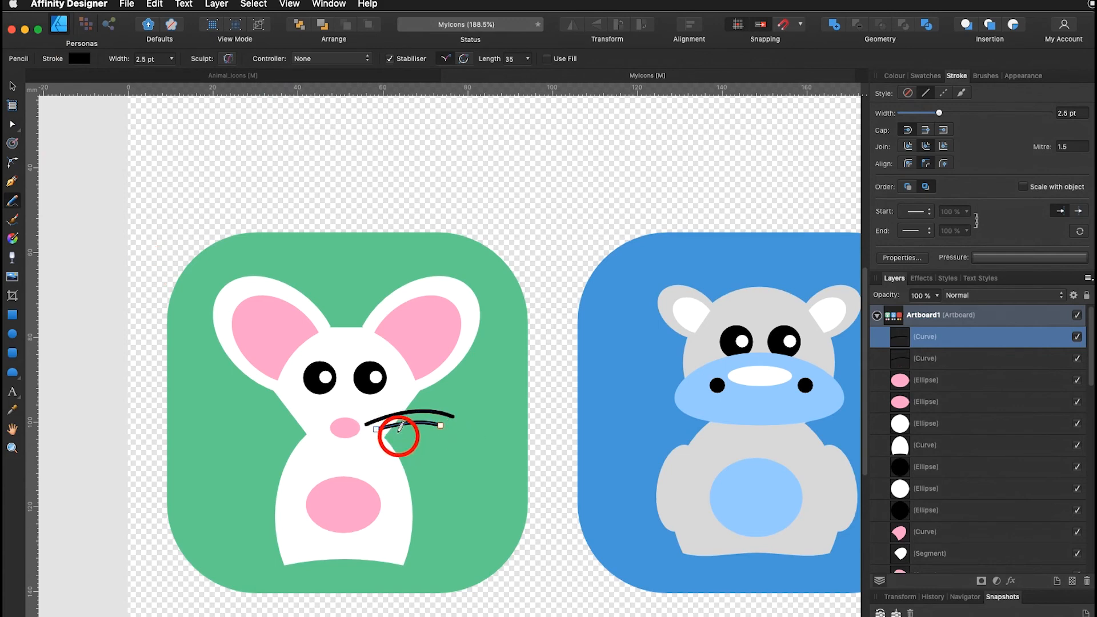
pyautogui.moveTo(365, 437); pyautogui.dragTo(448, 450)
# - Select all three whiskers and set their stroke width to 1.5 pt
pyautogui.click(13, 86)
pyautogui.click(36, 105)
pyautogui.click(547, 389)
pyautogui.click(419, 426)
pyautogui.keyDown('shift'); pyautogui.click(381, 438); pyautogui.keyUp('shift')
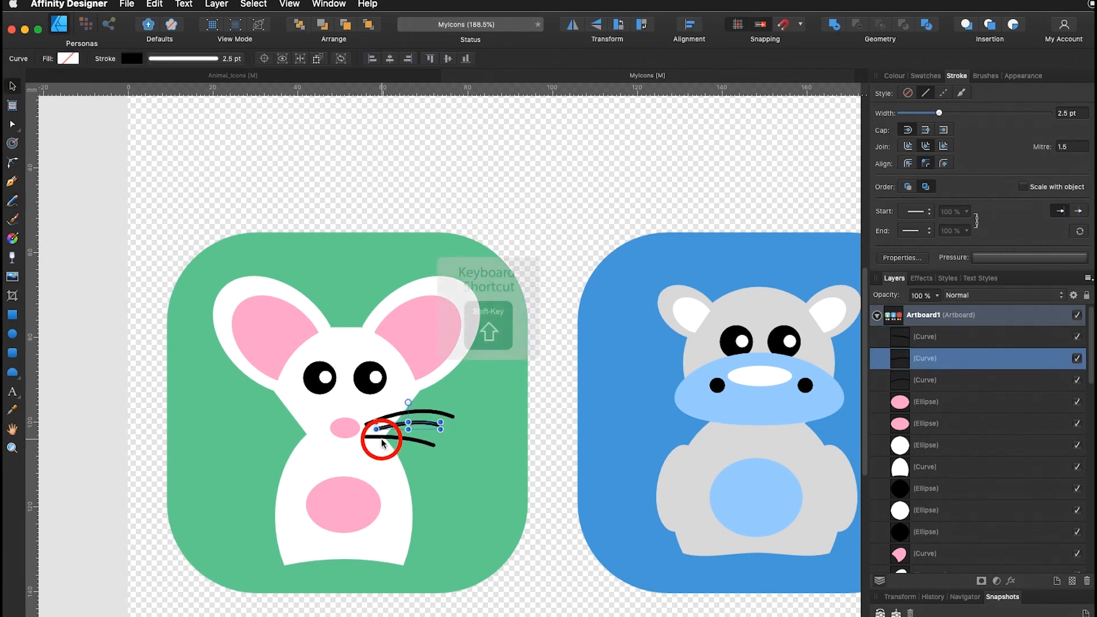
pyautogui.keyDown('shift'); pyautogui.click(451, 419); pyautogui.keyUp('shift')
pyautogui.moveTo(938, 112); pyautogui.dragTo(934, 113)
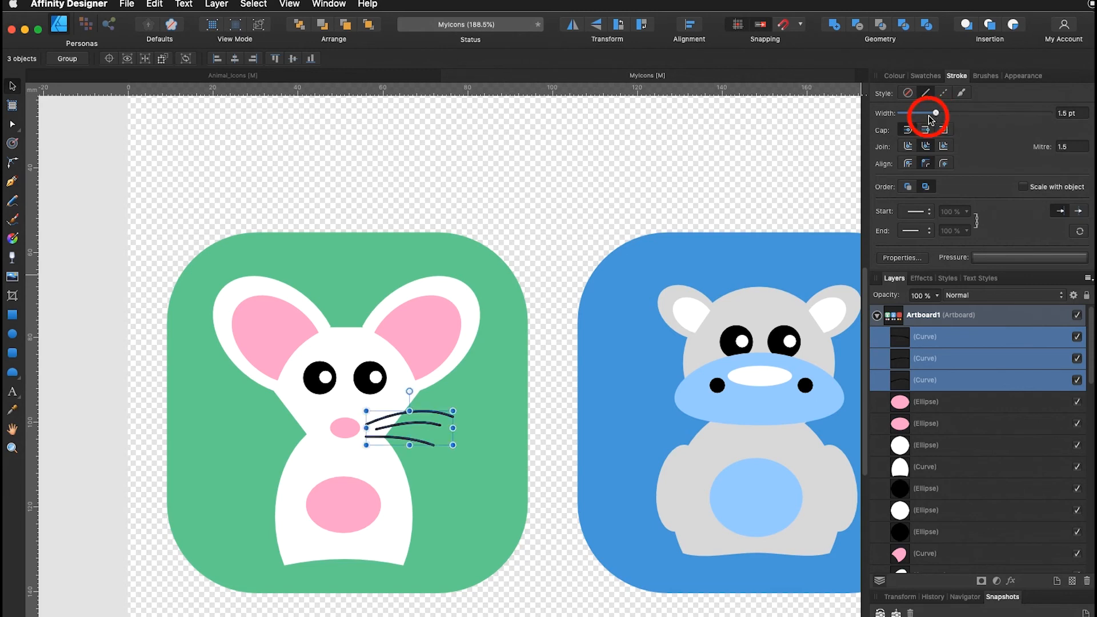
pyautogui.click(548, 429)
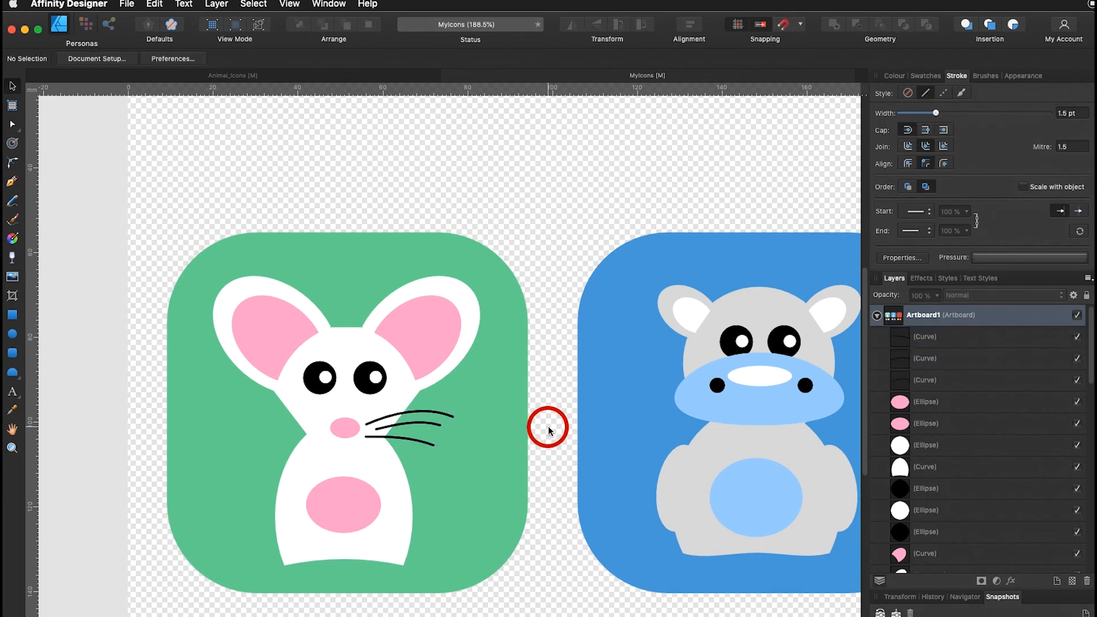
# - Reshape the middle whisker with the Node tool, extending its inner end closer to the nose and adjusting its curve and position
pyautogui.click(14, 127)
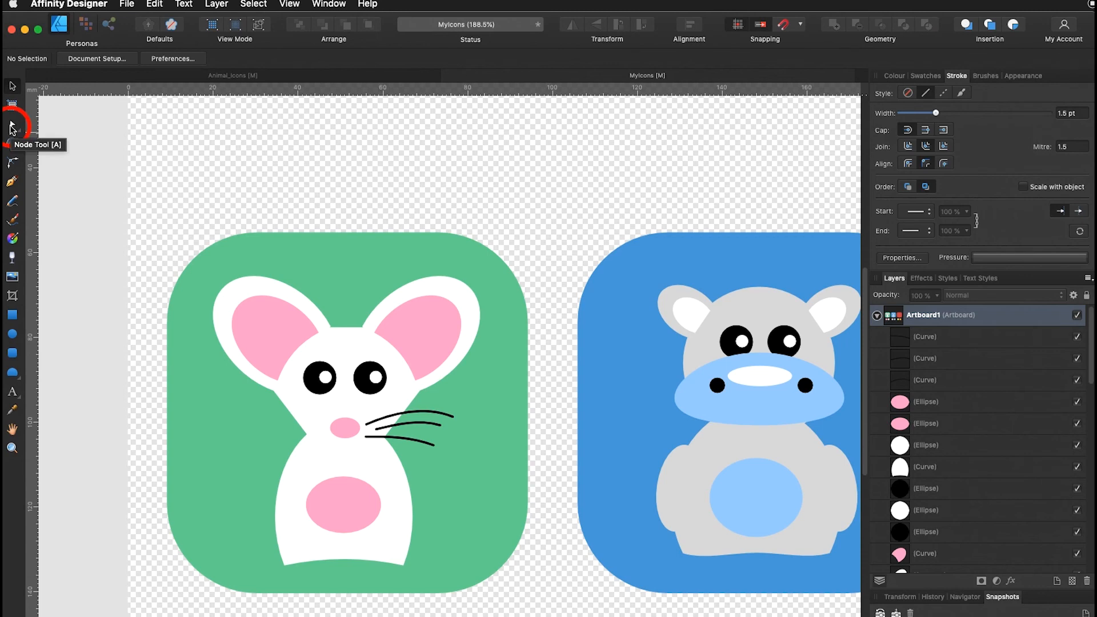
pyautogui.click(378, 432)
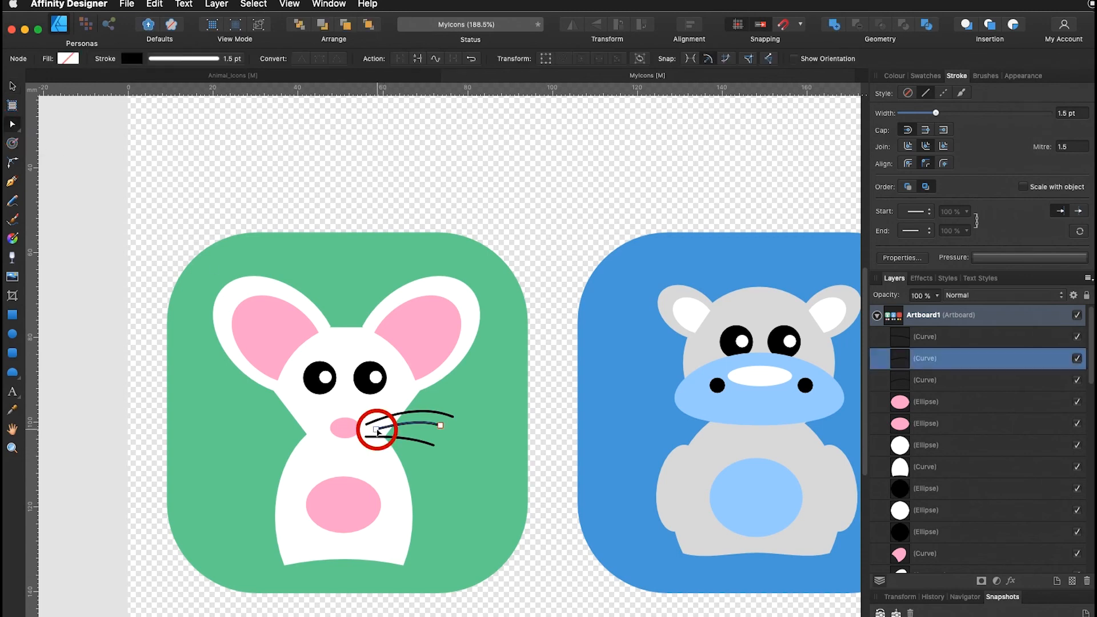
pyautogui.click(372, 430)
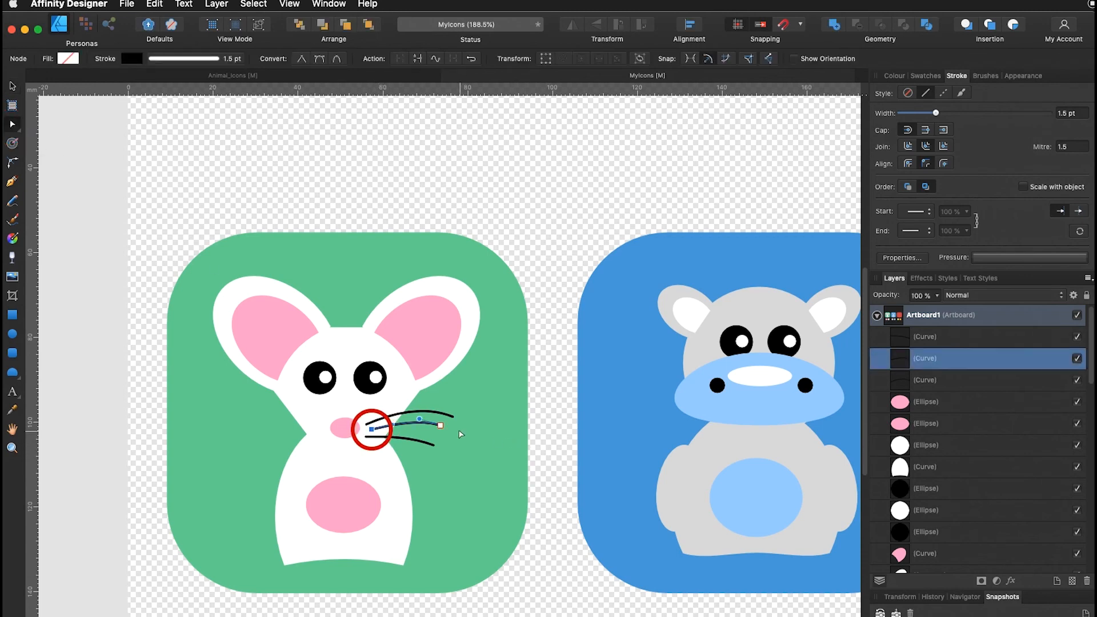
pyautogui.moveTo(423, 424)
pyautogui.mouseDown()
pyautogui.moveTo(447, 436)
pyautogui.moveTo(421, 424)
pyautogui.mouseUp()
pyautogui.press('super+d')
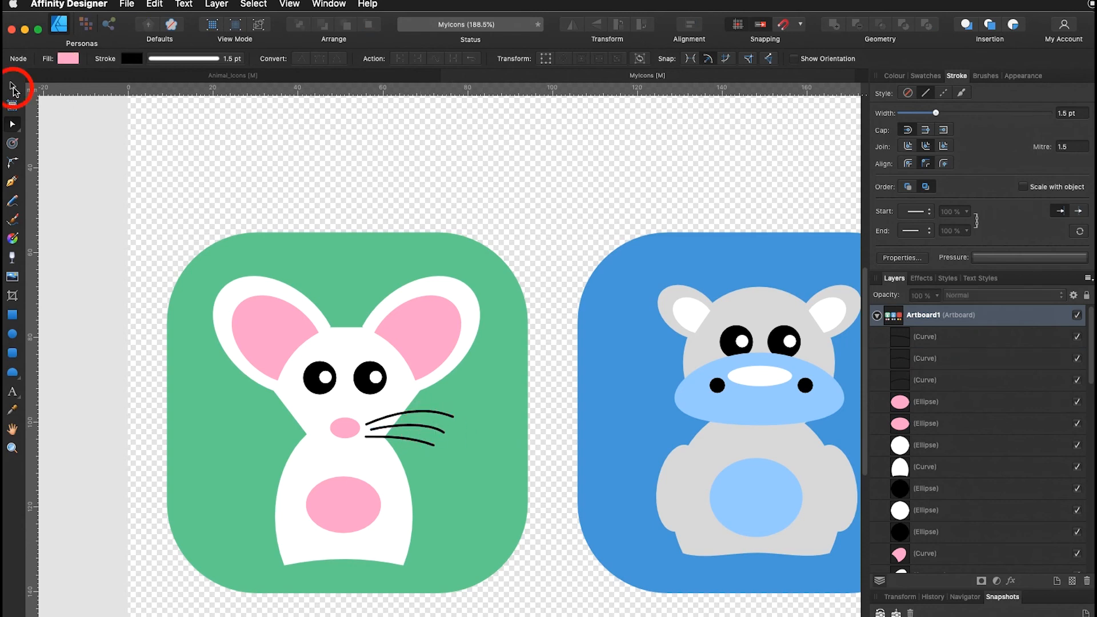
# - Duplicate all three whiskers together and move the copies horizontally to the left side of the mouse's nose
pyautogui.click(12, 87)
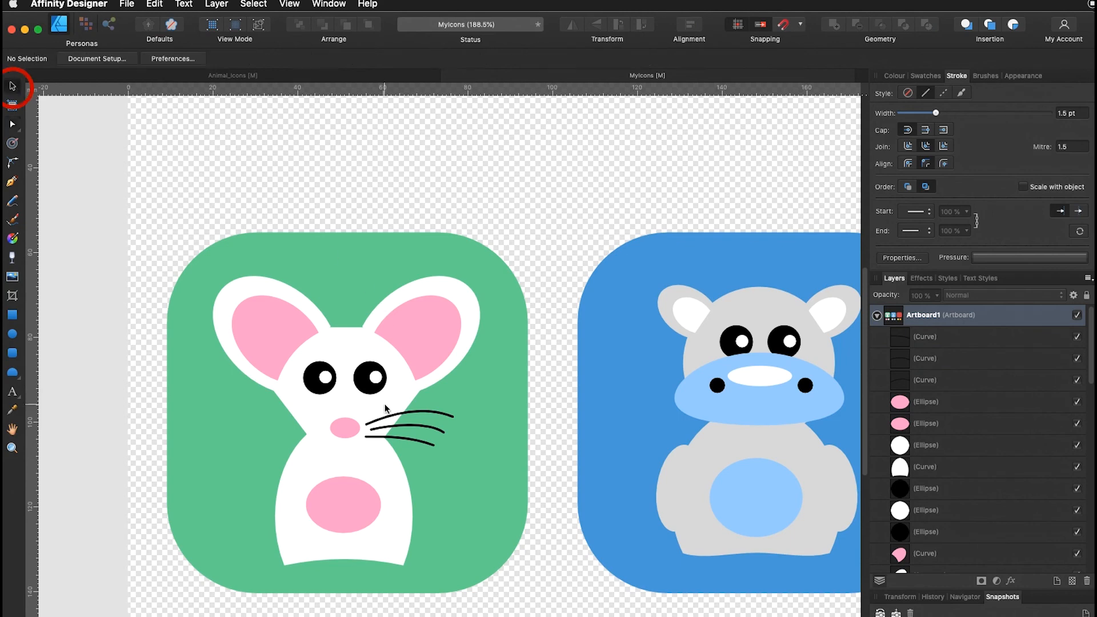
pyautogui.click(394, 439)
pyautogui.keyDown('shift'); pyautogui.click(429, 415); pyautogui.keyUp('shift')
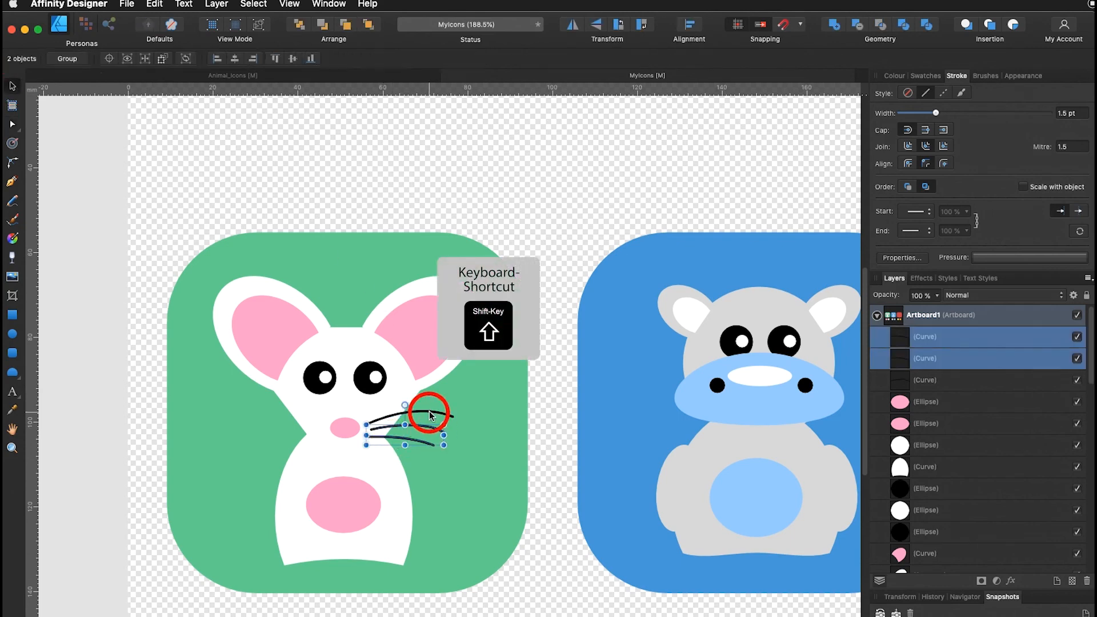
pyautogui.keyDown('shift'); pyautogui.click(429, 414); pyautogui.keyUp('shift')
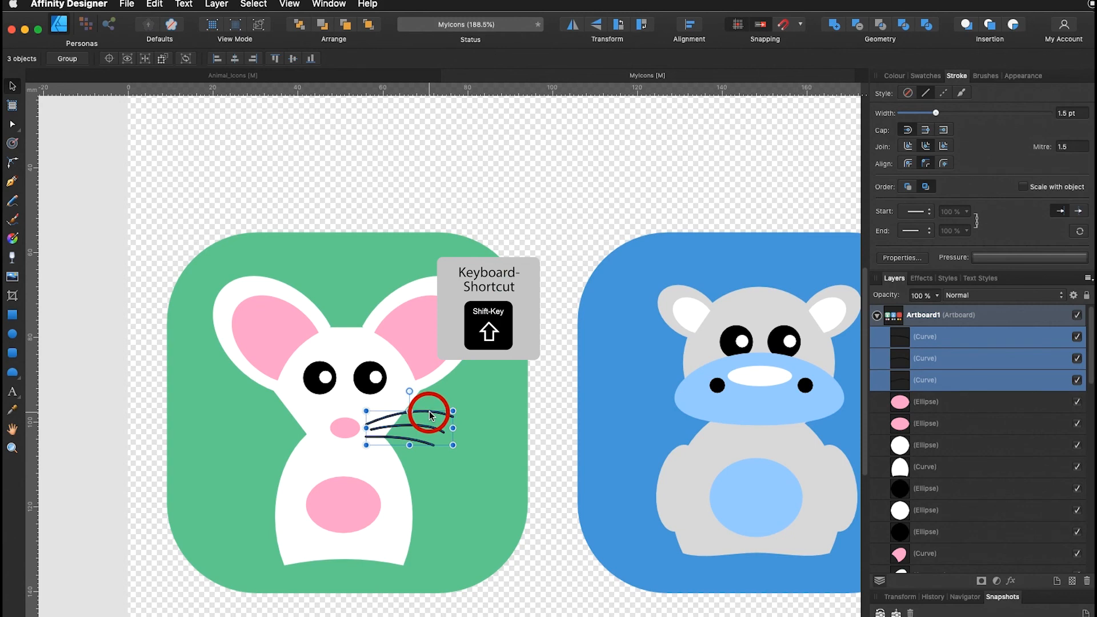
pyautogui.press('super+j')
pyautogui.hotkey('shift', 'Left')
pyautogui.hotkey('shift', 'Left')
pyautogui.hotkey('shift', 'Left')
pyautogui.hotkey('shift', 'Left')
pyautogui.hotkey('shift', 'Left')
pyautogui.hotkey('shift', 'Left')
pyautogui.hotkey('shift', 'Left')
pyautogui.hotkey('shift', 'Left')
pyautogui.hotkey('shift', 'Left')
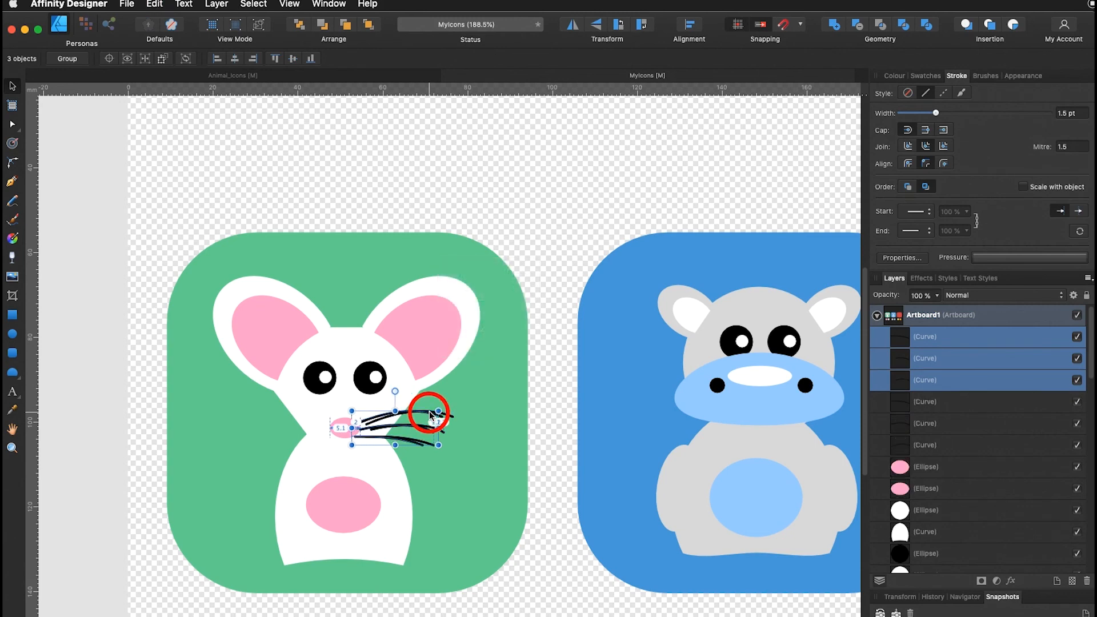
pyautogui.hotkey('shift', 'Left')
pyautogui.hotkey('shift', 'Left')
pyautogui.hotkey('shift', 'Left')
pyautogui.hotkey('shift', 'Left')
pyautogui.hotkey('shift', 'Left')
pyautogui.hotkey('shift', 'Left')
pyautogui.hotkey('shift', 'Left')
pyautogui.hotkey('shift', 'Left')
pyautogui.hotkey('shift', 'Left')
pyautogui.hotkey('shift', 'Left')
pyautogui.hotkey('shift', 'Left')
pyautogui.hotkey('shift', 'Left')
pyautogui.hotkey('shift', 'Left')
pyautogui.hotkey('shift', 'Left')
pyautogui.hotkey('shift', 'Left')
pyautogui.hotkey('shift', 'Left')
pyautogui.hotkey('shift', 'Left')
pyautogui.hotkey('shift', 'Left')
pyautogui.hotkey('shift', 'Left')
pyautogui.hotkey('shift', 'Left')
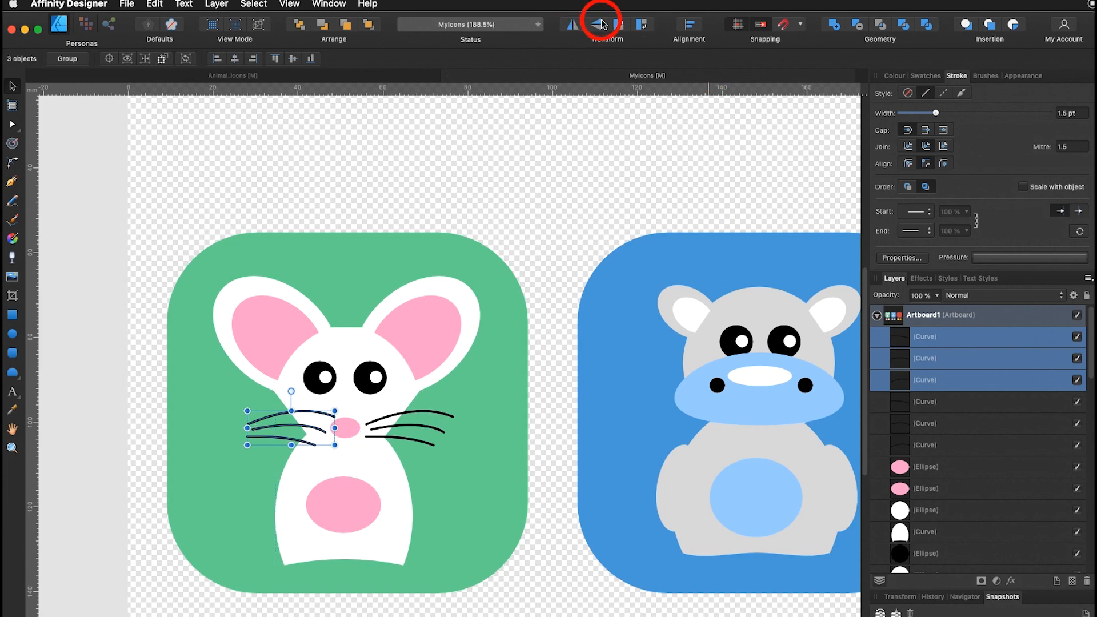
# - Flip the duplicated whiskers horizontally and nudge them left so they mirror the right-hand set around the nose
pyautogui.click(572, 24)
pyautogui.hotkey('shift', 'Left')
pyautogui.hotkey('shift', 'Left')
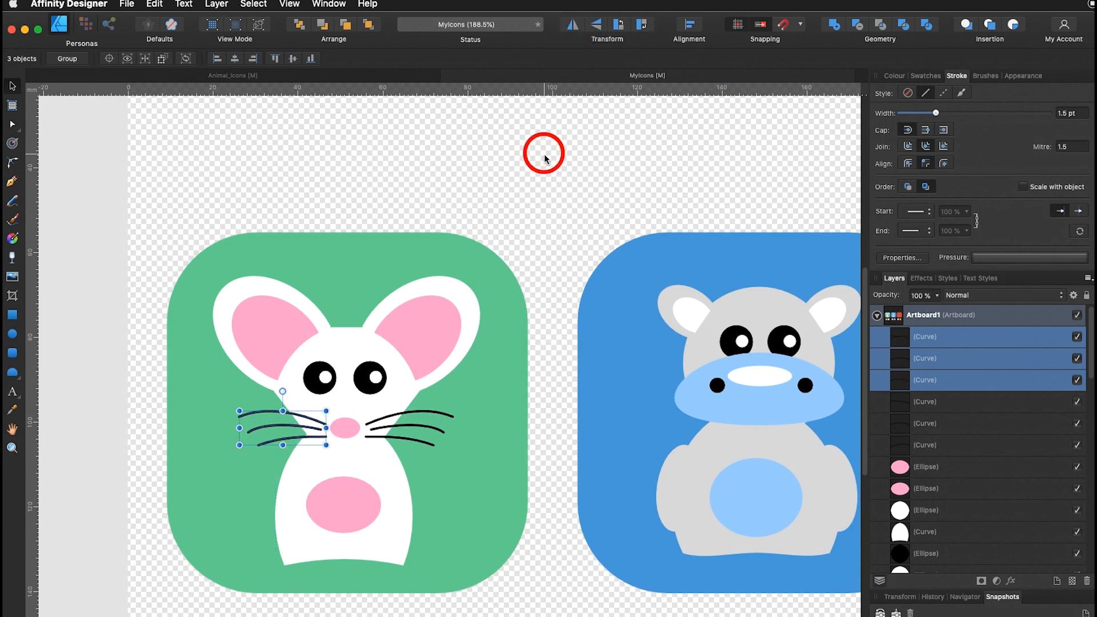
pyautogui.click(544, 156)
# - Zoom the view to fit the whole artboard and check the finished mouse beside the hippo icon
pyautogui.click(288, 4)
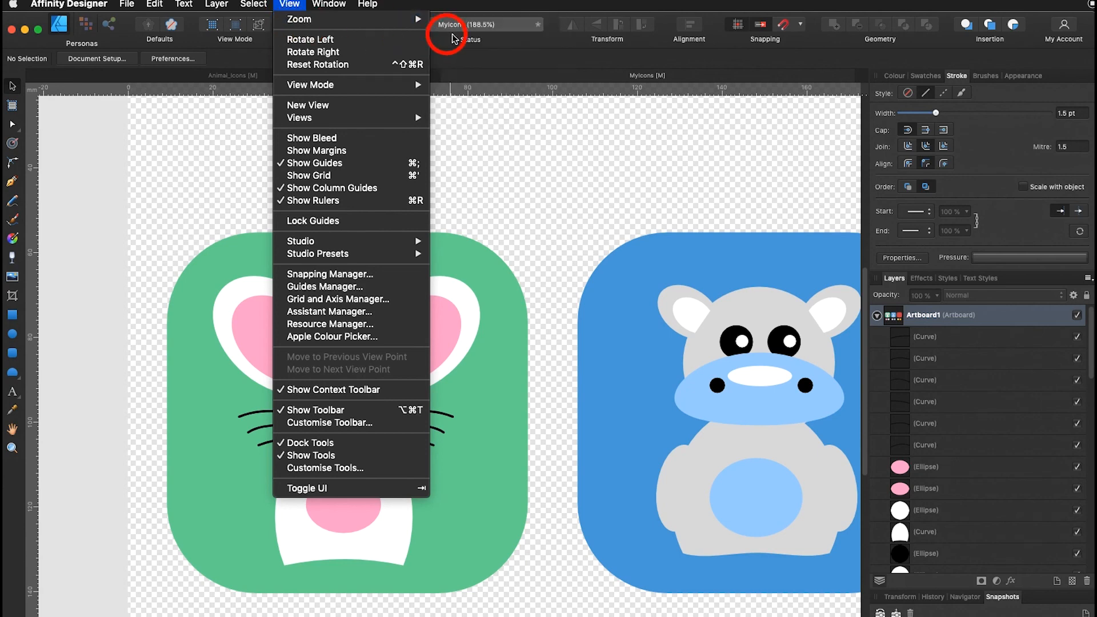
pyautogui.moveTo(333, 20)
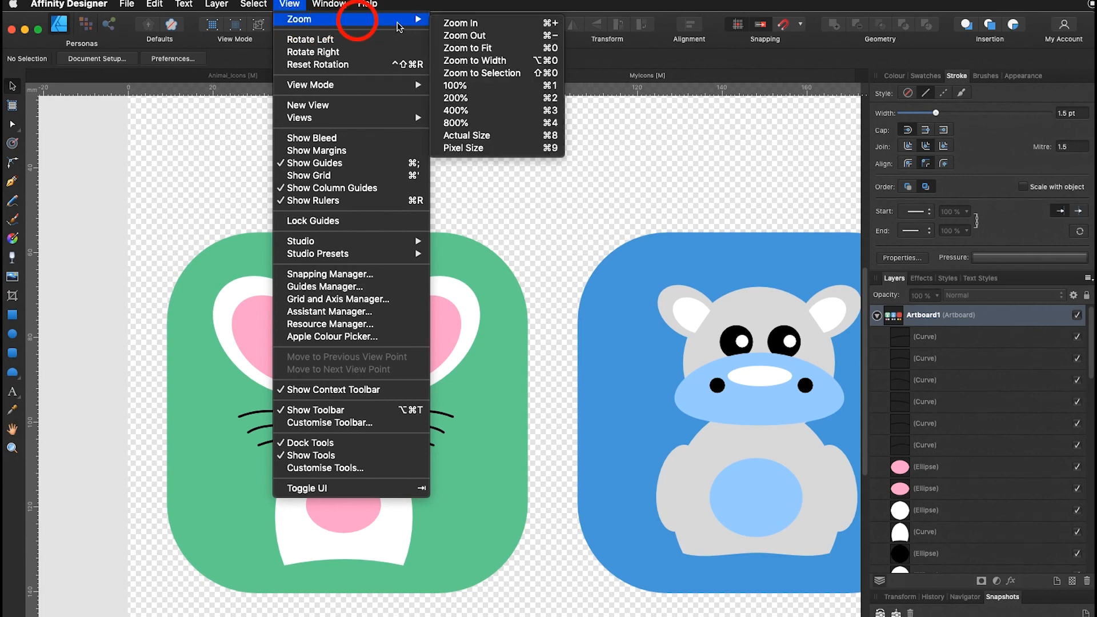
pyautogui.click(477, 48)
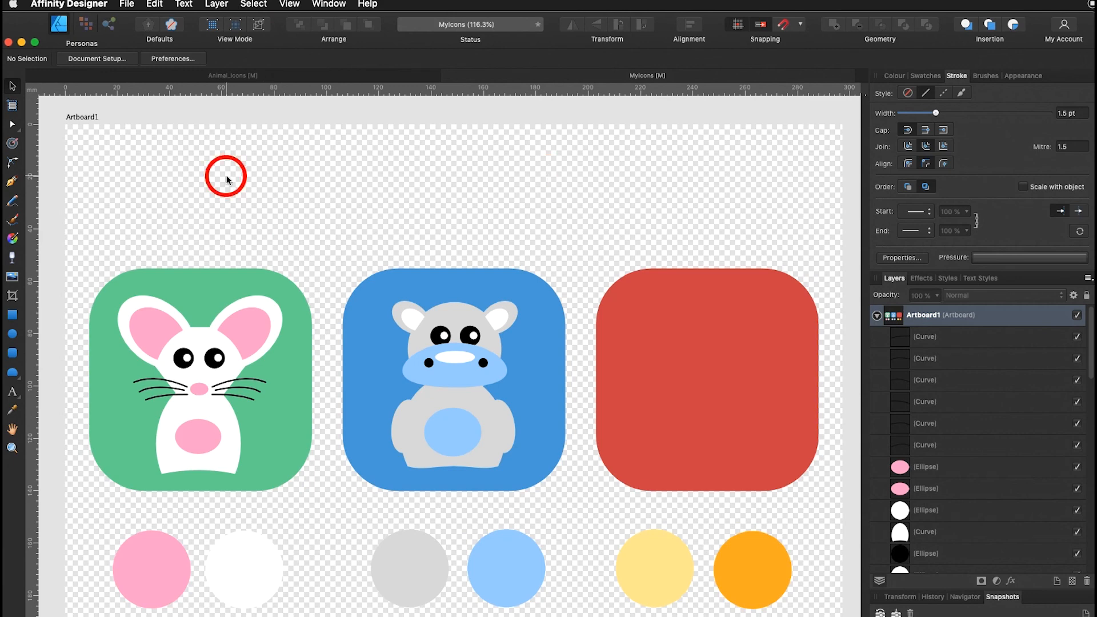
pyautogui.click(123, 5)
pyautogui.moveTo(146, 104); pyautogui.dragTo(410, 175)
pyautogui.click(410, 177)
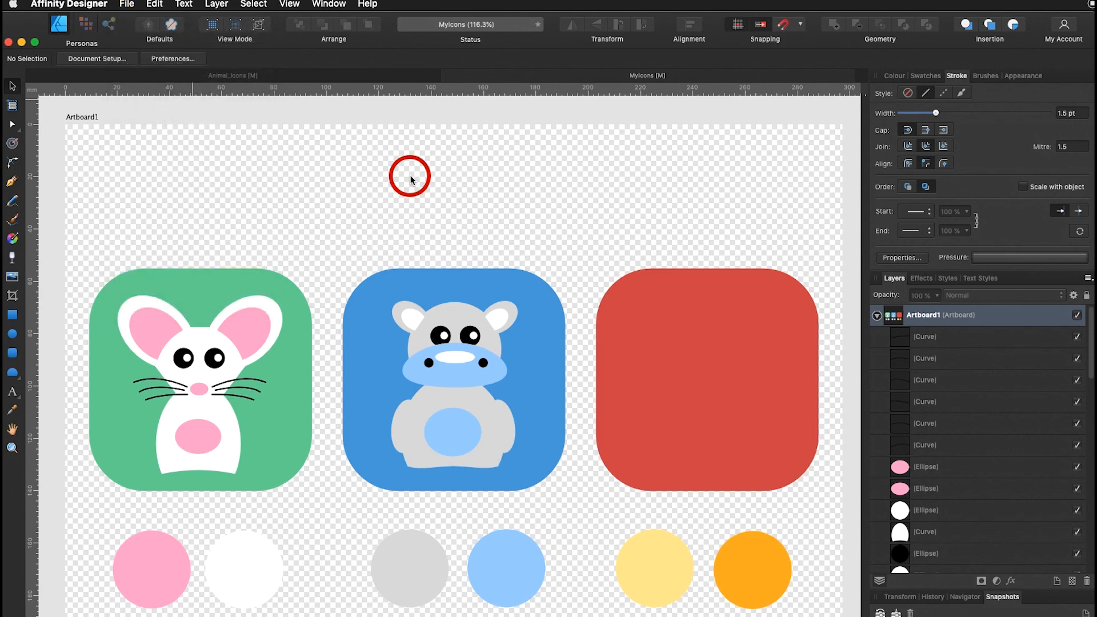